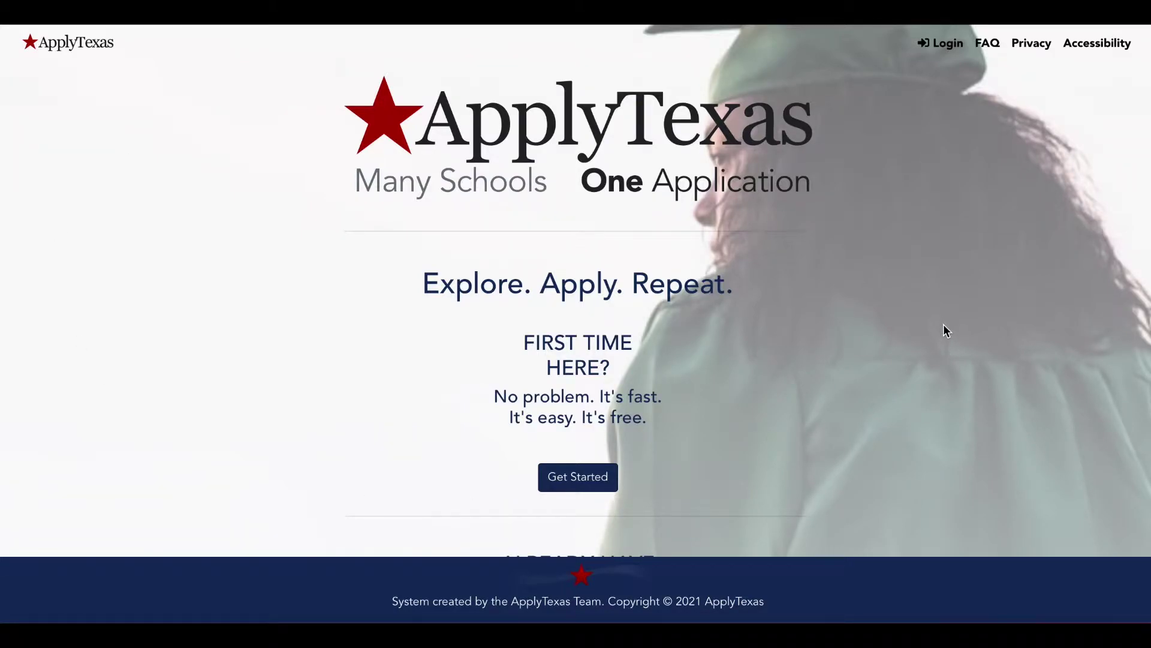
- Scroll down the ApplyTexas home page to the log-in option for existing accounts
{"action": "scroll", "coordinate": [944, 331], "scroll_direction": "down", "scroll_amount": 3}
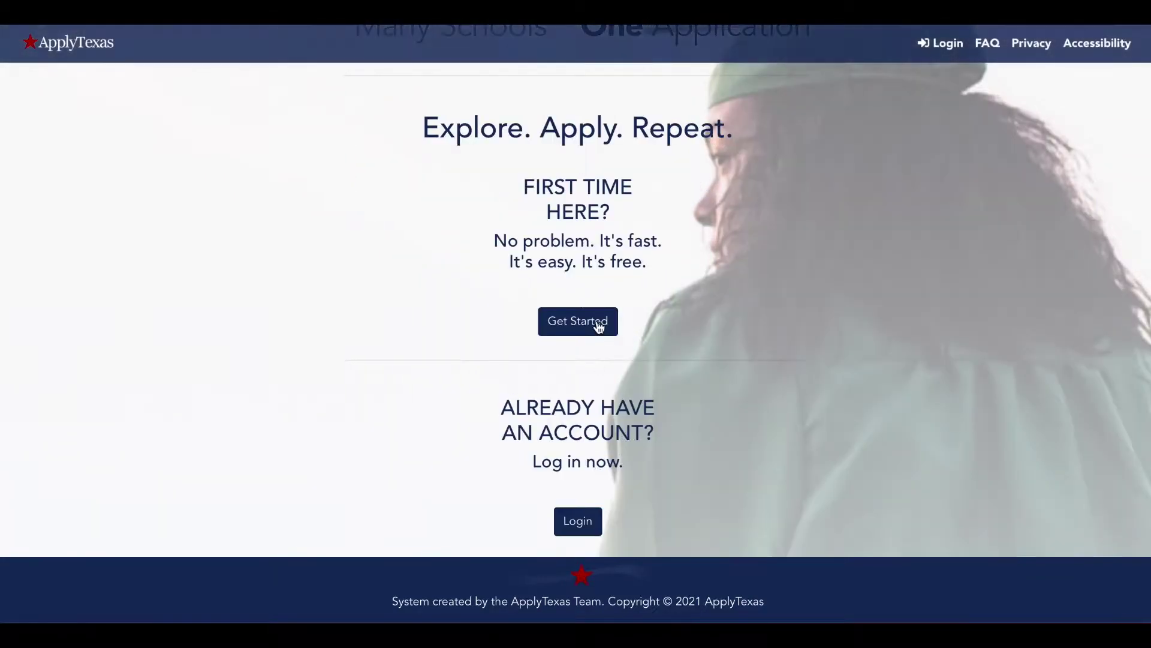
- Log in and expand the '1. Edit and complete your profile' instructions on the dashboard
{"action": "left_click", "coordinate": [584, 525]}
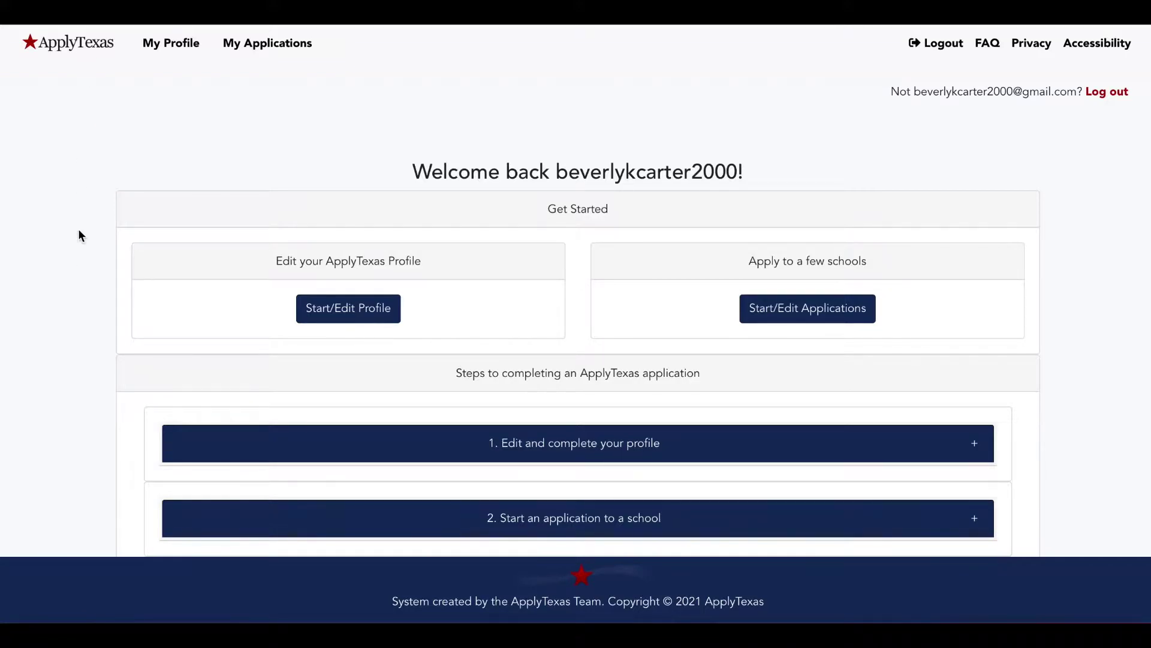
{"action": "scroll", "coordinate": [79, 230], "scroll_direction": "down", "scroll_amount": 3}
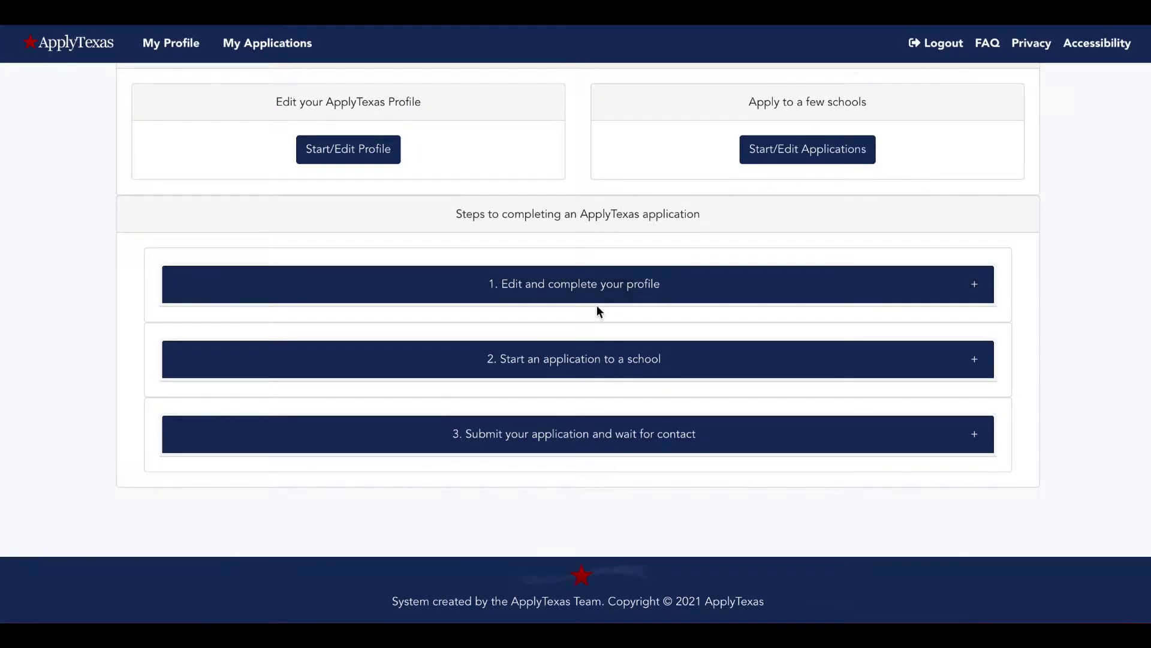
{"action": "left_click", "coordinate": [620, 289]}
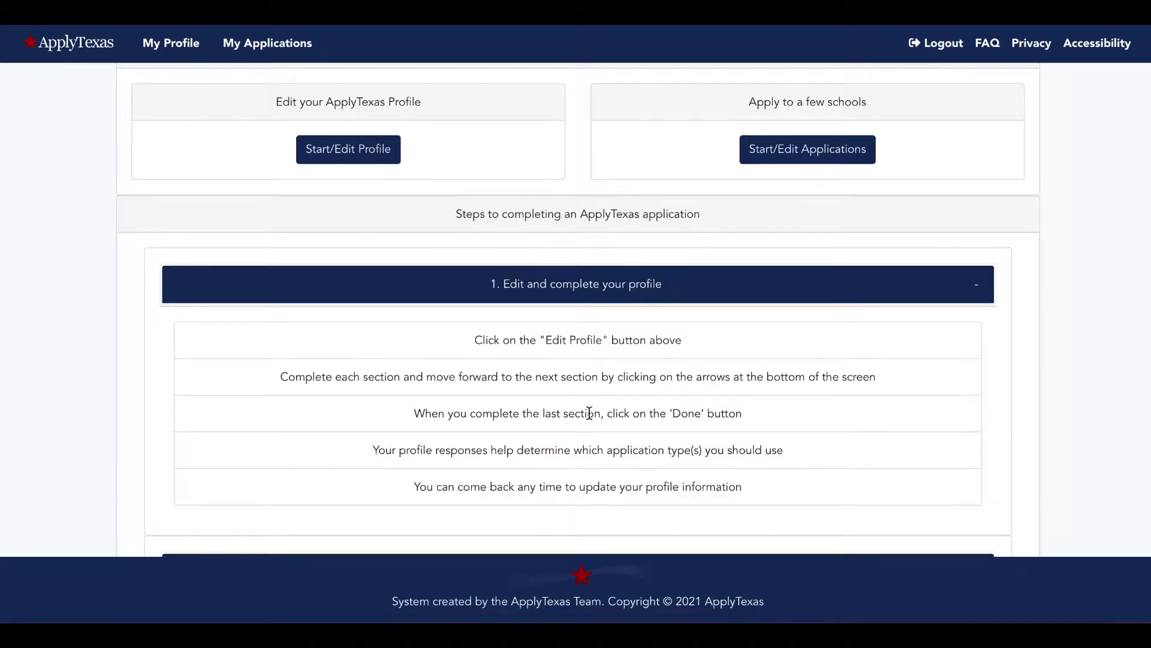
{"action": "scroll", "coordinate": [588, 427], "scroll_direction": "down", "scroll_amount": 2}
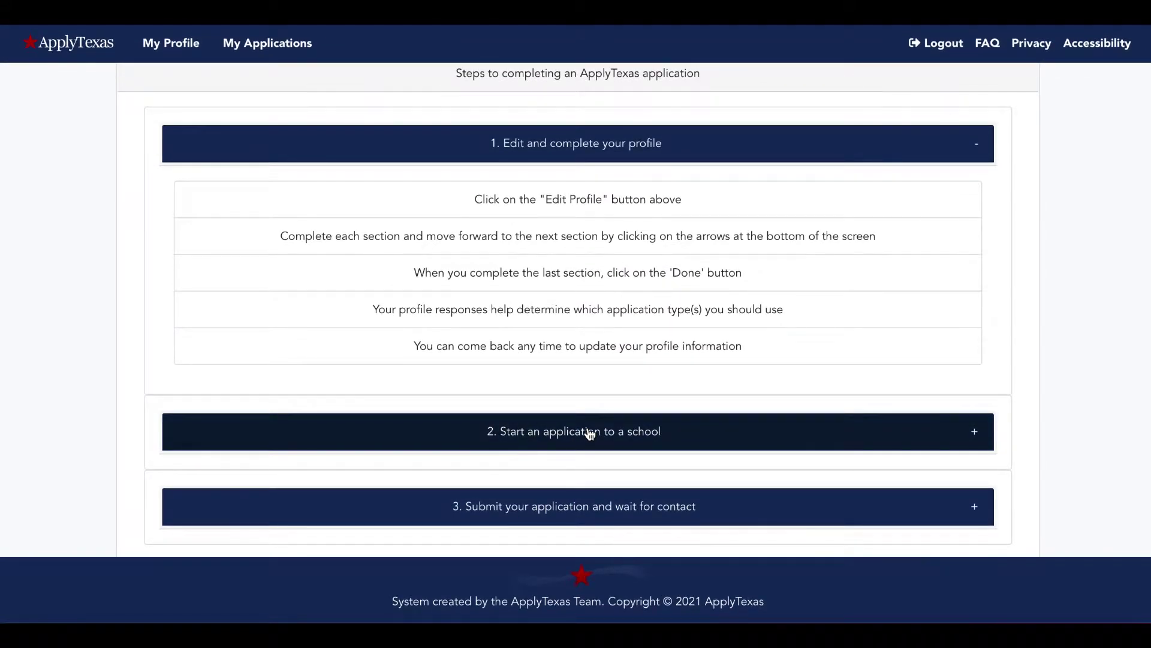
{"action": "scroll", "coordinate": [841, 283], "scroll_direction": "up", "scroll_amount": 3}
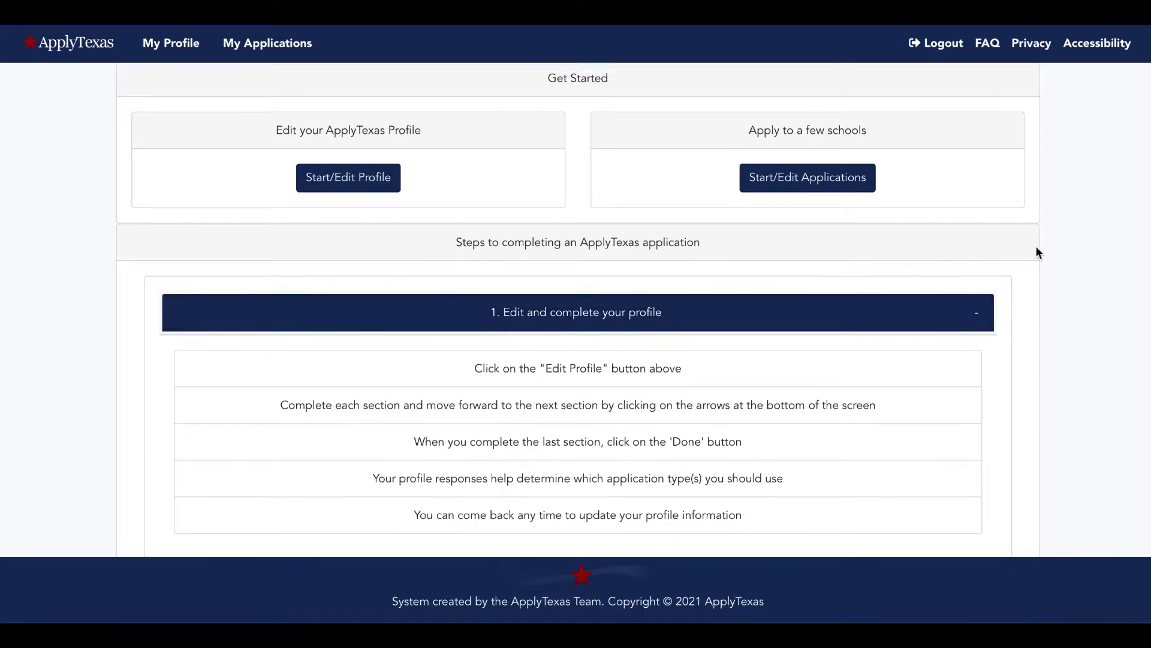
{"action": "scroll", "coordinate": [1036, 246], "scroll_direction": "up", "scroll_amount": 2}
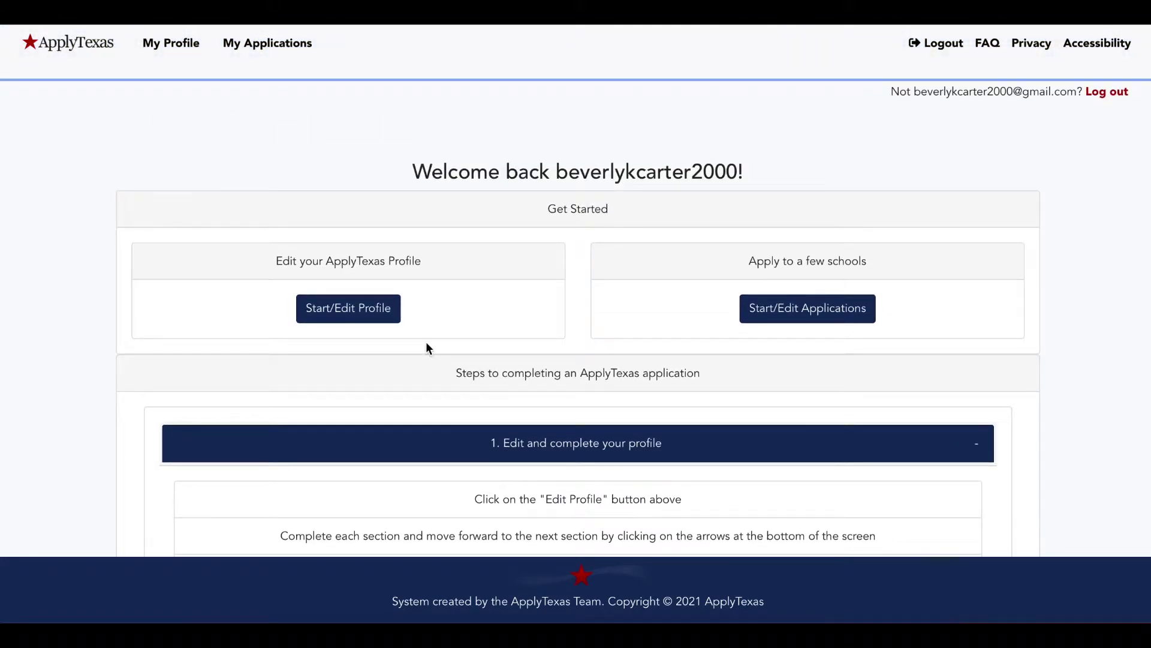
- Open the applicant profile editor and save the first profile page
{"action": "left_click", "coordinate": [346, 317]}
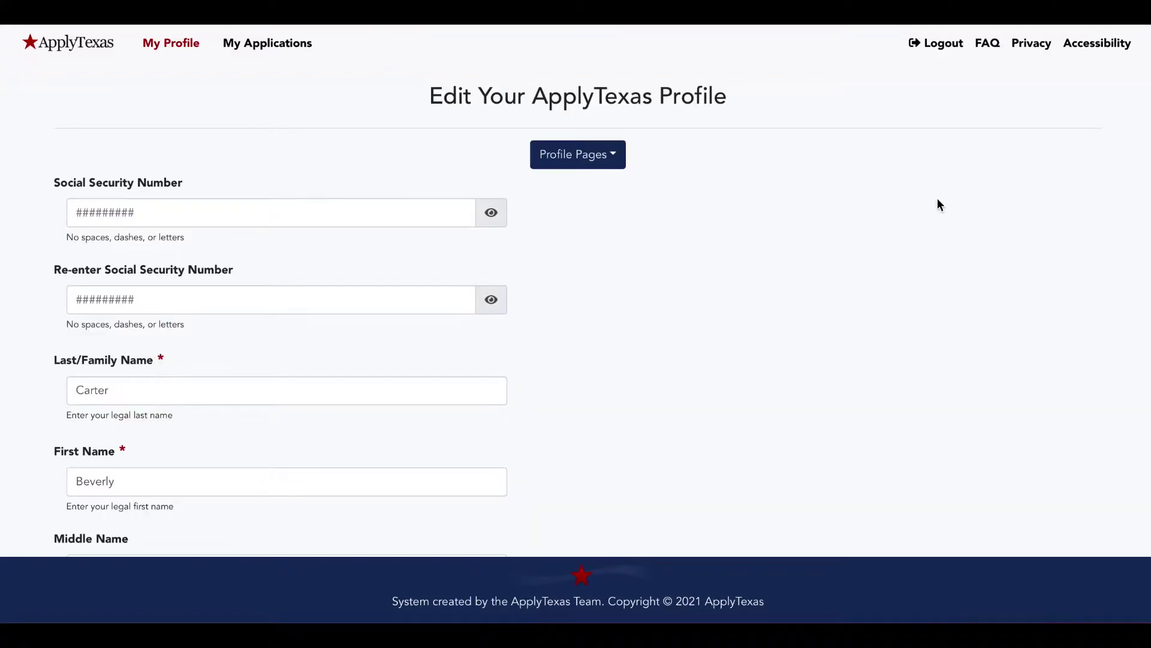
{"action": "scroll", "coordinate": [938, 203], "scroll_direction": "down", "scroll_amount": 5}
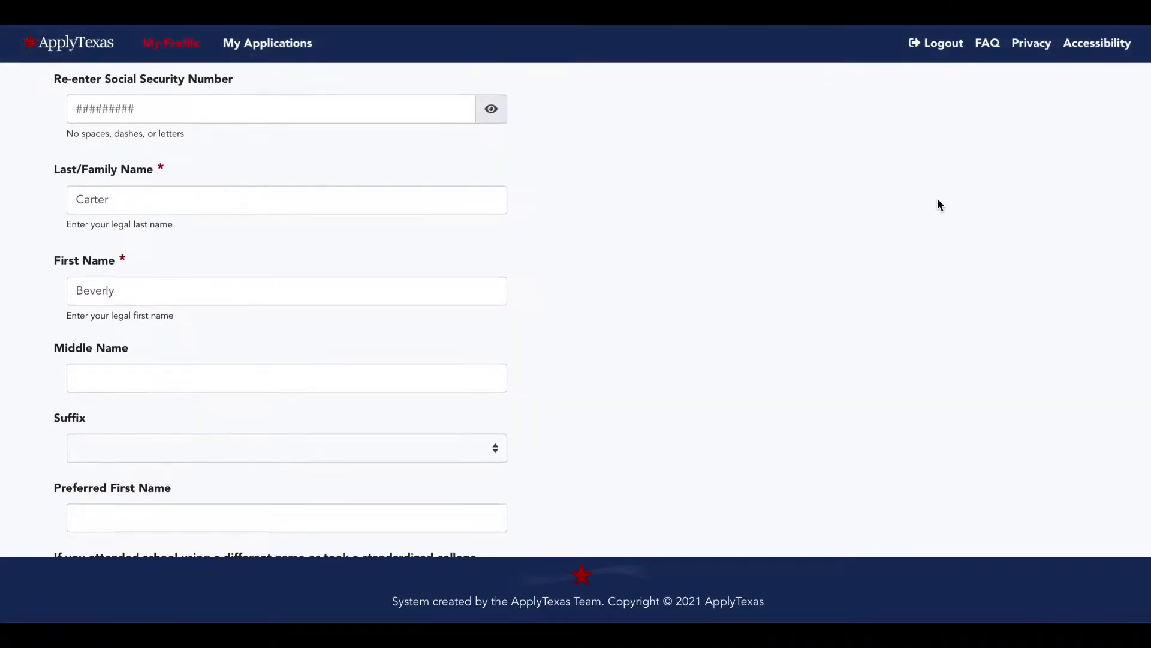
{"action": "scroll", "coordinate": [939, 204], "scroll_direction": "down", "scroll_amount": 4}
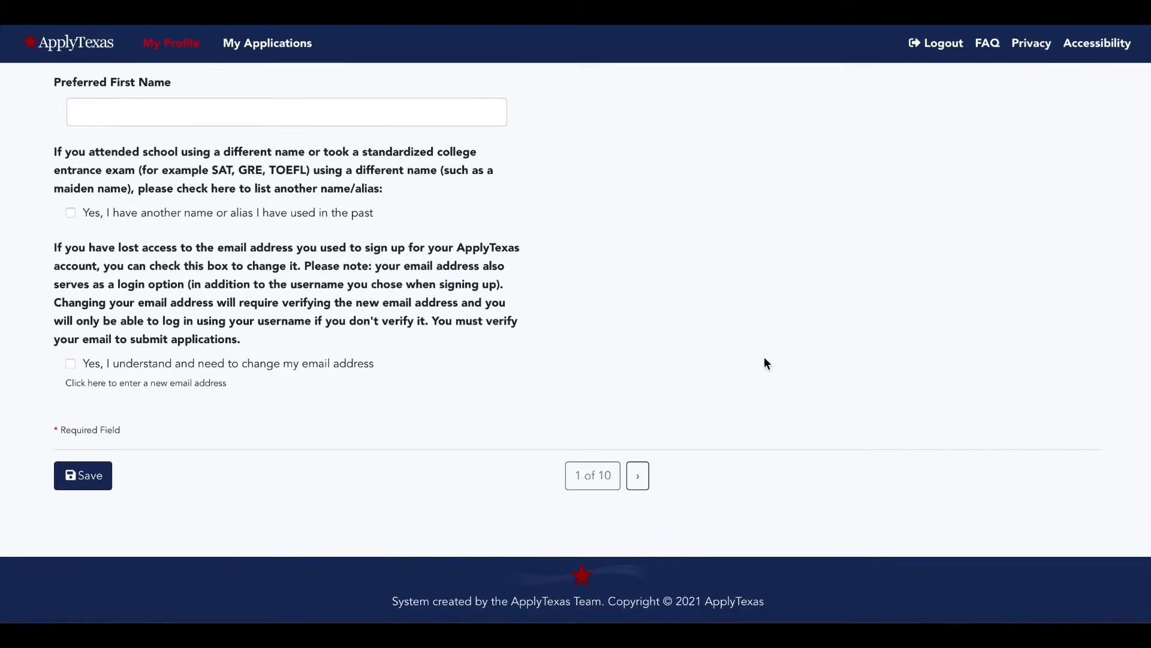
{"action": "left_click", "coordinate": [648, 471]}
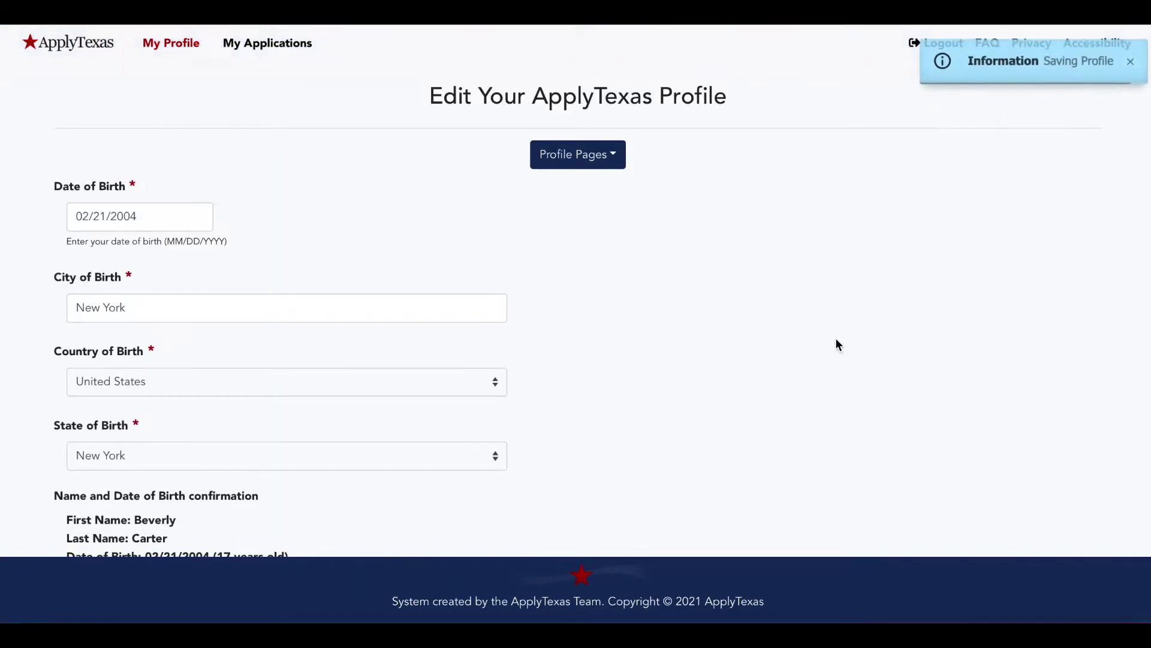
- Check the Profile Pages list to confirm all ten pages are complete
{"action": "scroll", "coordinate": [836, 339], "scroll_direction": "down", "scroll_amount": 5}
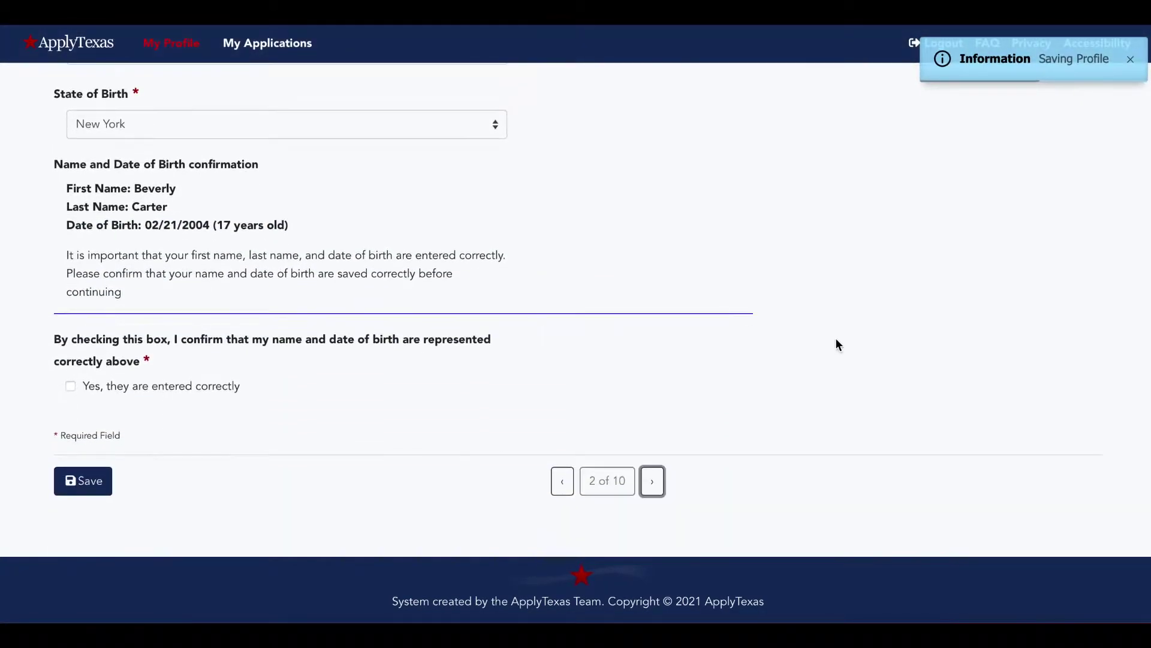
{"action": "scroll", "coordinate": [838, 344], "scroll_direction": "up", "scroll_amount": 5}
{"action": "left_click", "coordinate": [593, 153]}
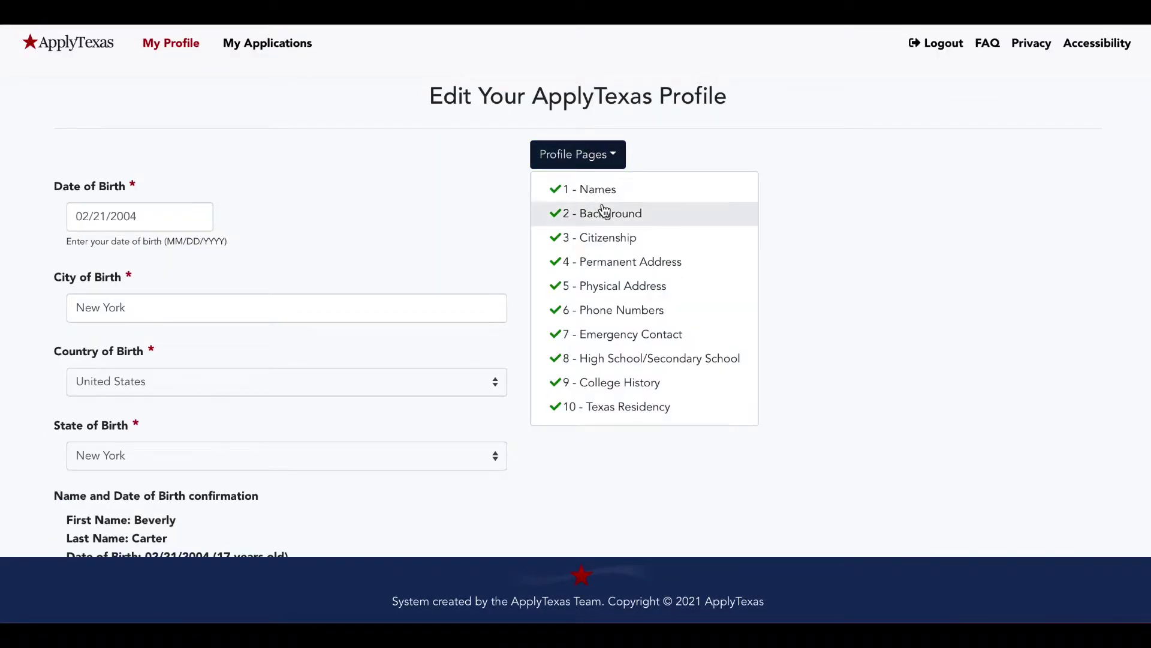
{"action": "left_click", "coordinate": [903, 334]}
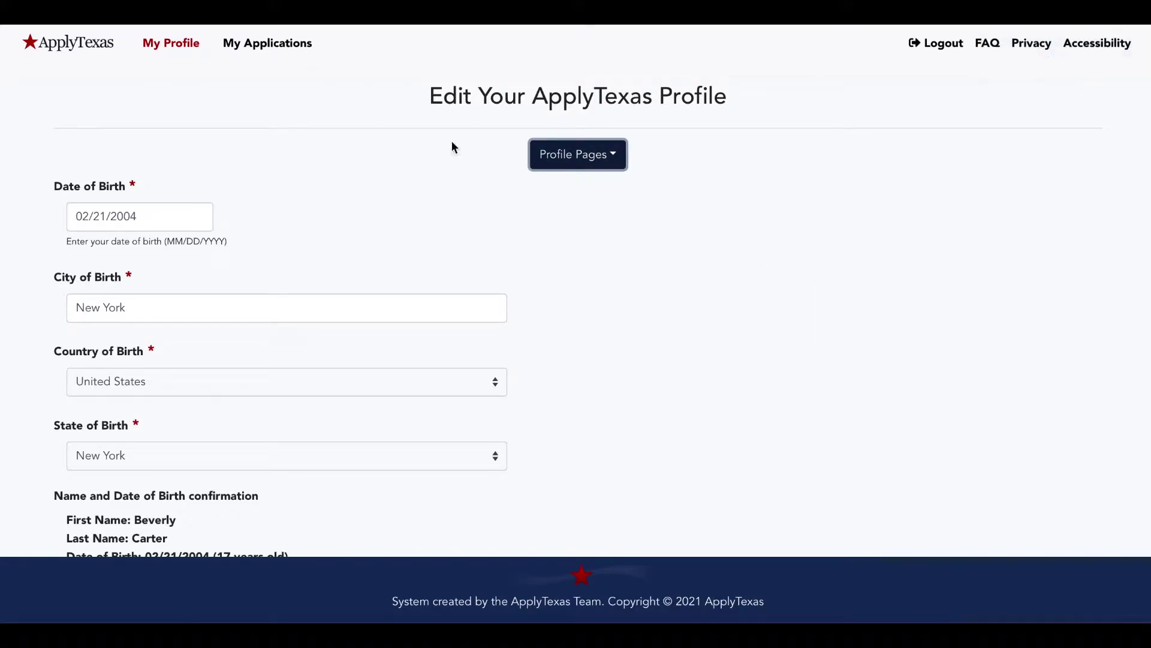
- Open My Applications and review the in-progress UT Austin Fall 2022 application
{"action": "left_click", "coordinate": [275, 44]}
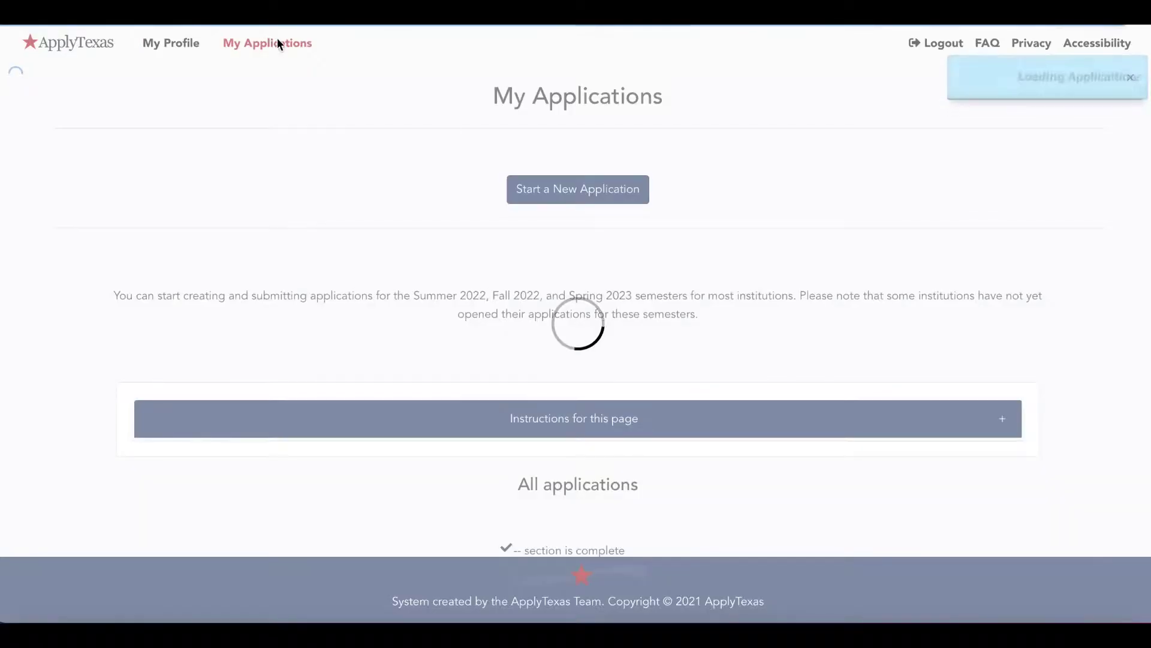
{"action": "scroll", "coordinate": [1099, 263], "scroll_direction": "down", "scroll_amount": 5}
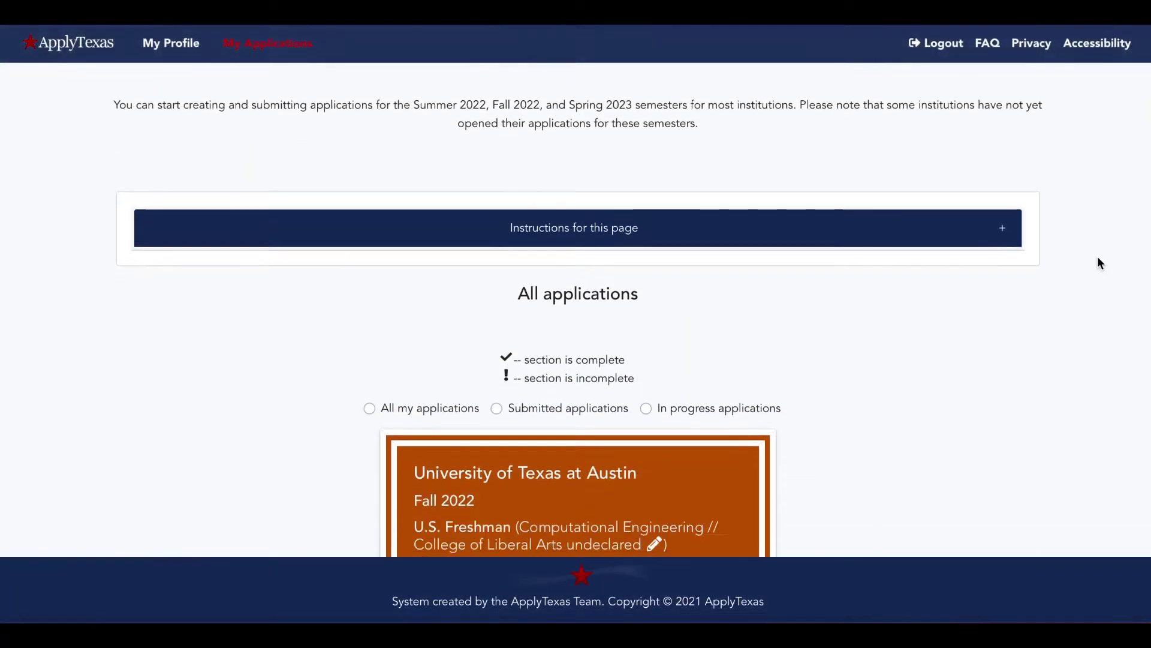
{"action": "scroll", "coordinate": [1099, 261], "scroll_direction": "down", "scroll_amount": 1}
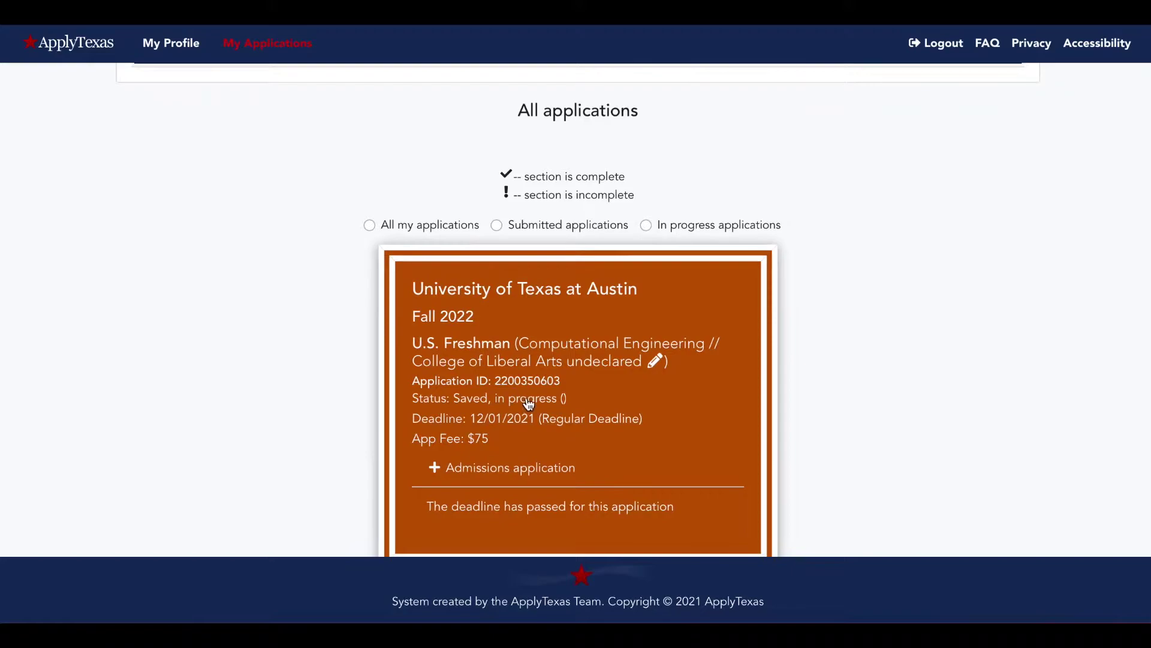
{"action": "scroll", "coordinate": [873, 280], "scroll_direction": "down", "scroll_amount": 2}
{"action": "scroll", "coordinate": [873, 281], "scroll_direction": "up", "scroll_amount": 5}
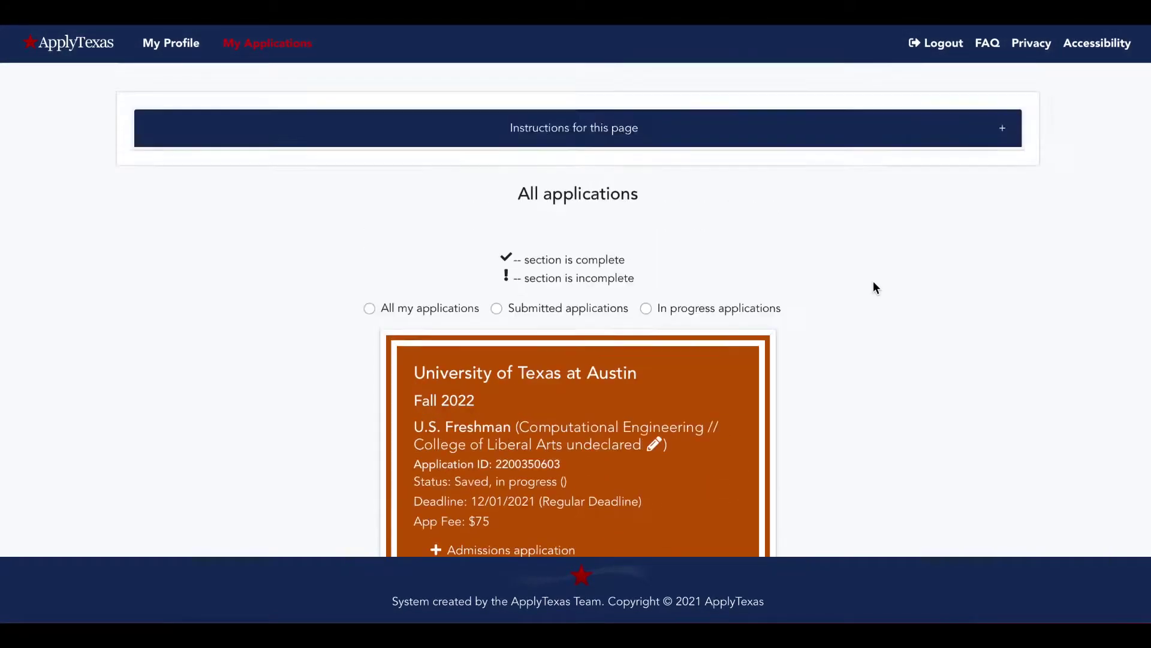
{"action": "scroll", "coordinate": [873, 281], "scroll_direction": "up", "scroll_amount": 2}
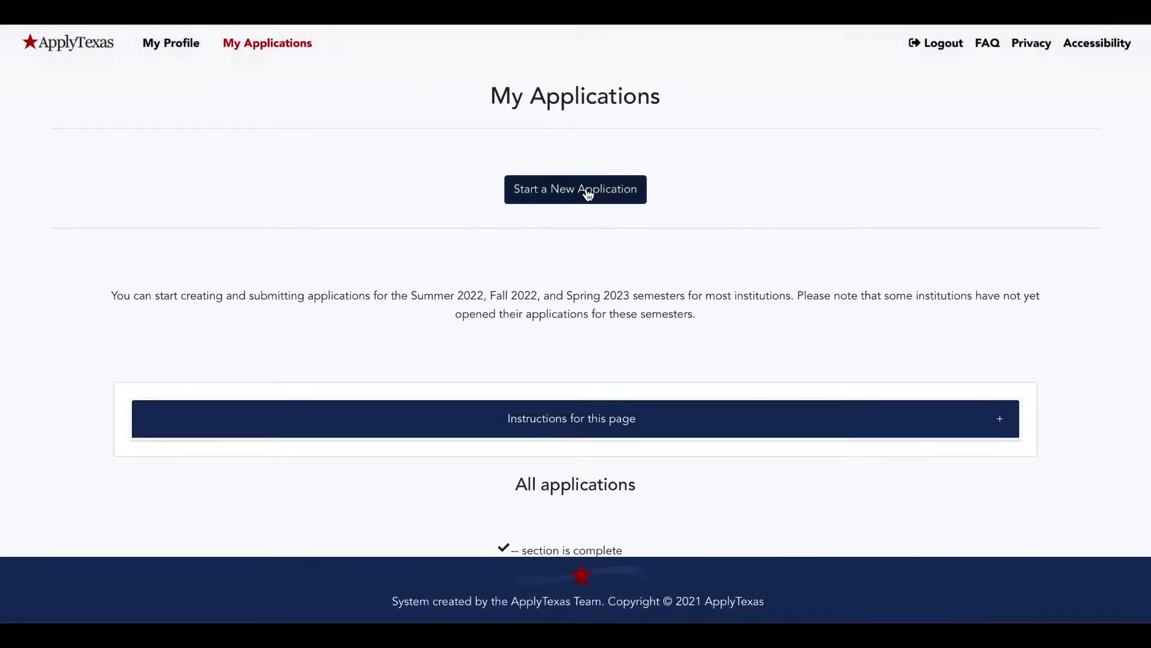
- Begin a new application to a four-year university
{"action": "left_click", "coordinate": [587, 190]}
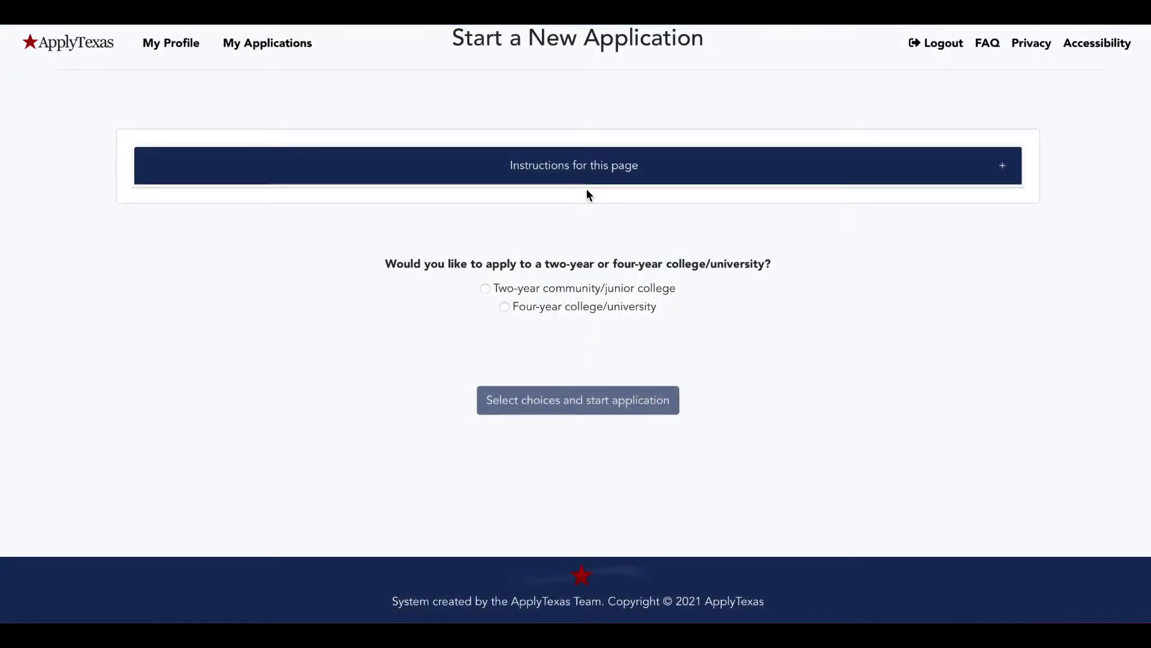
{"action": "left_click", "coordinate": [504, 306]}
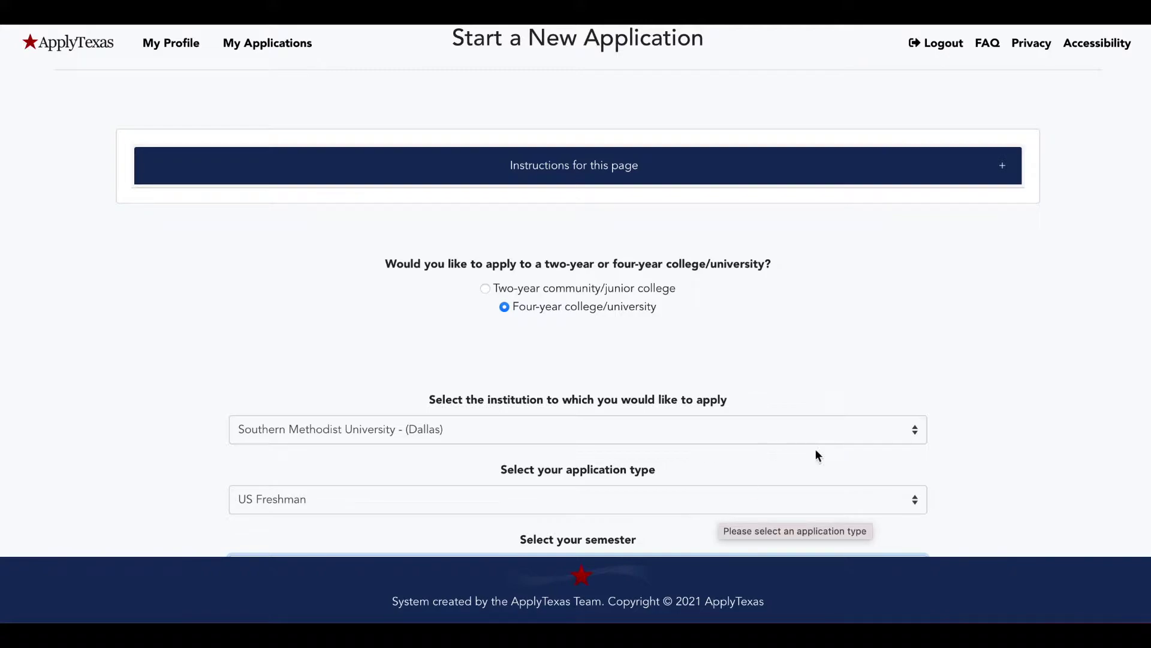
{"action": "scroll", "coordinate": [1039, 400], "scroll_direction": "down", "scroll_amount": 6}
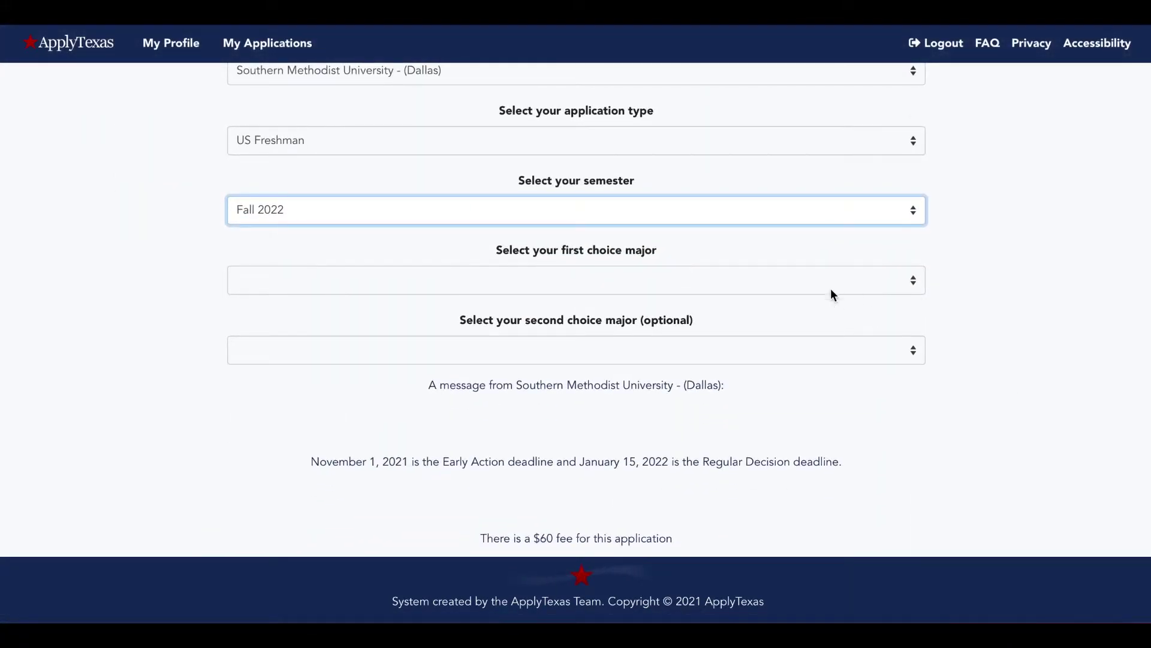
- Pick Creative Computing as first-choice major, keep Regular Deadline, and start the SMU application
{"action": "left_click", "coordinate": [812, 280]}
{"action": "scroll", "coordinate": [714, 444], "scroll_direction": "down", "scroll_amount": 1}
{"action": "left_click", "coordinate": [715, 444]}
{"action": "scroll", "coordinate": [710, 447], "scroll_direction": "down", "scroll_amount": 2}
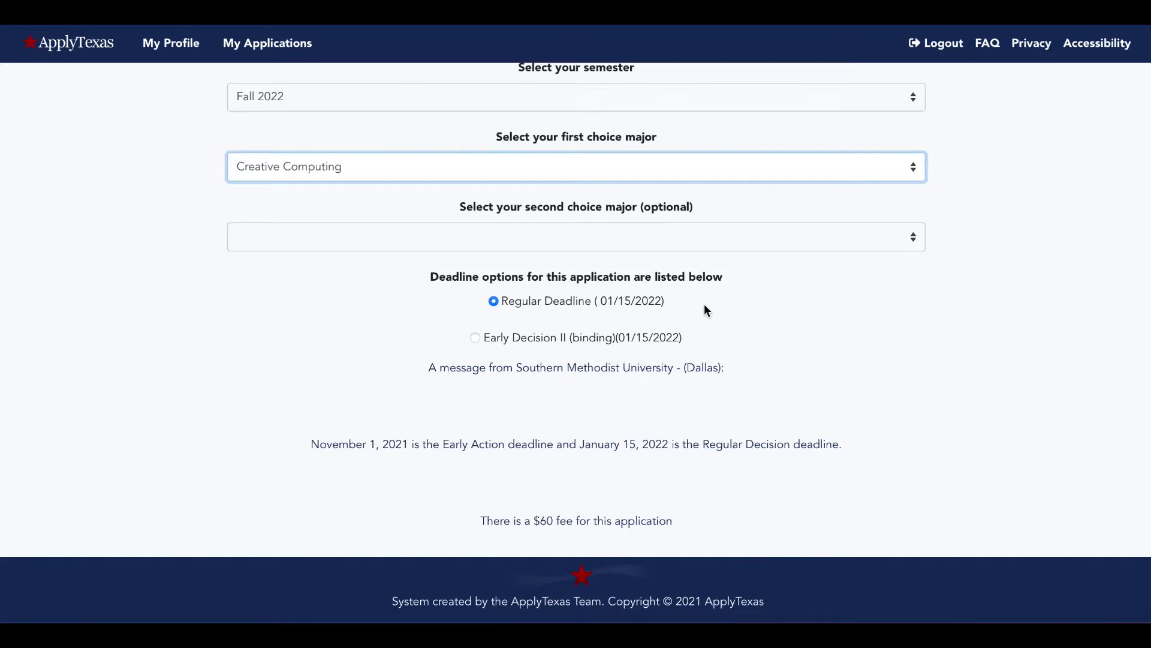
{"action": "left_click_drag", "start_coordinate": [710, 337], "coordinate": [483, 339]}
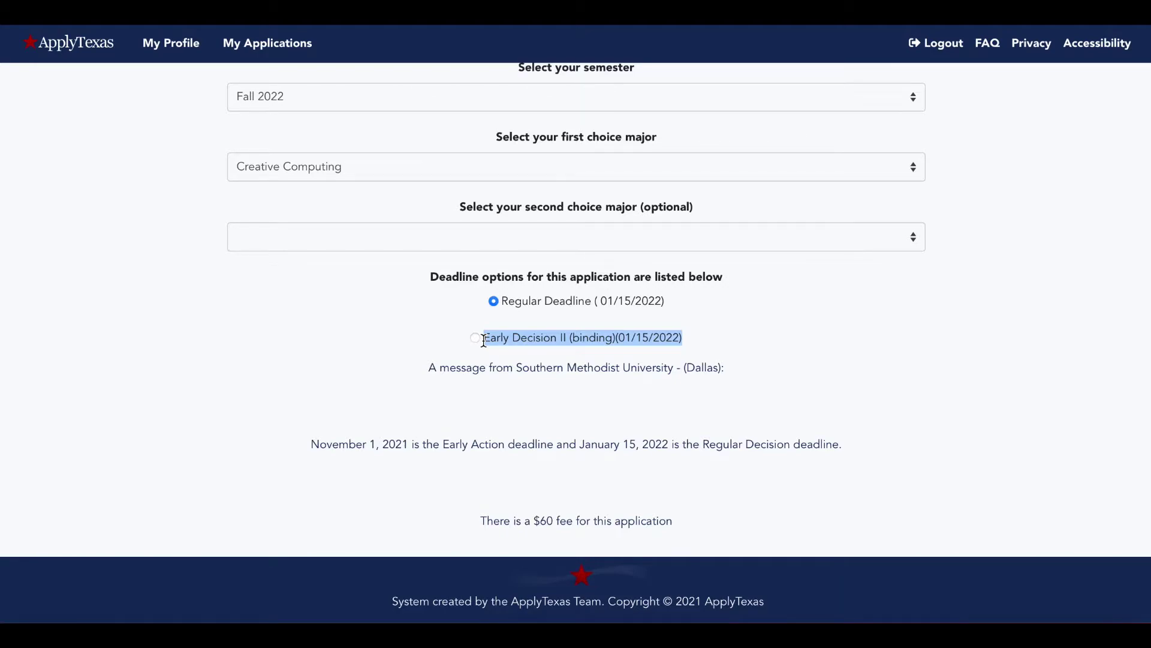
{"action": "left_click", "coordinate": [588, 327]}
{"action": "scroll", "coordinate": [588, 327], "scroll_direction": "down", "scroll_amount": 1}
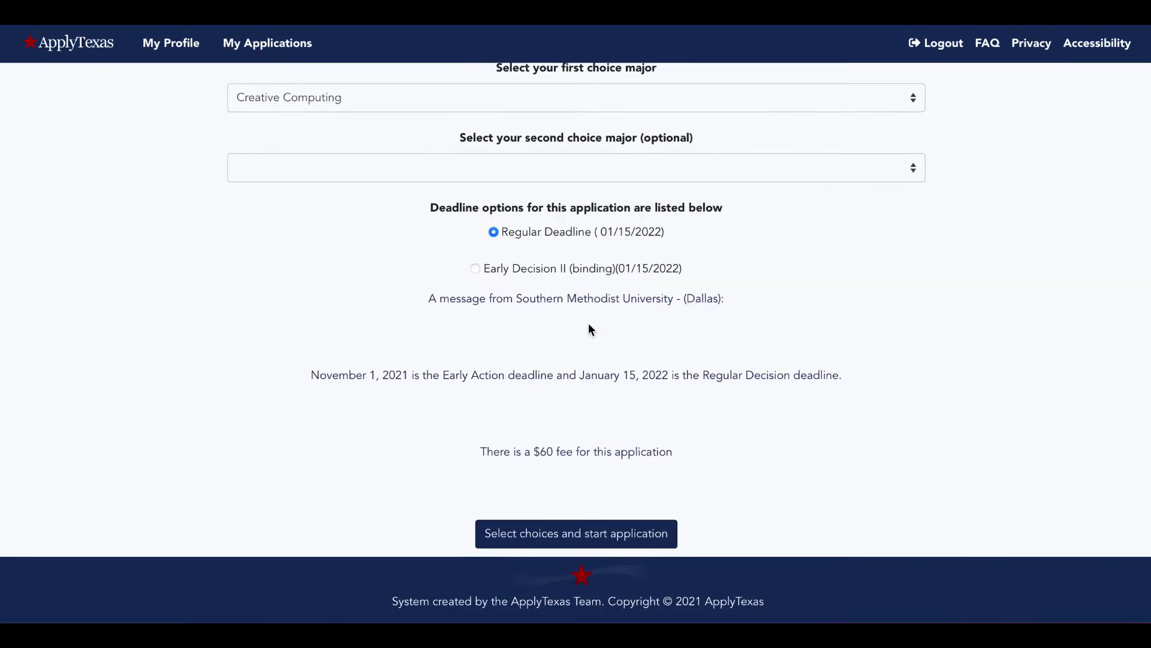
{"action": "left_click", "coordinate": [647, 534]}
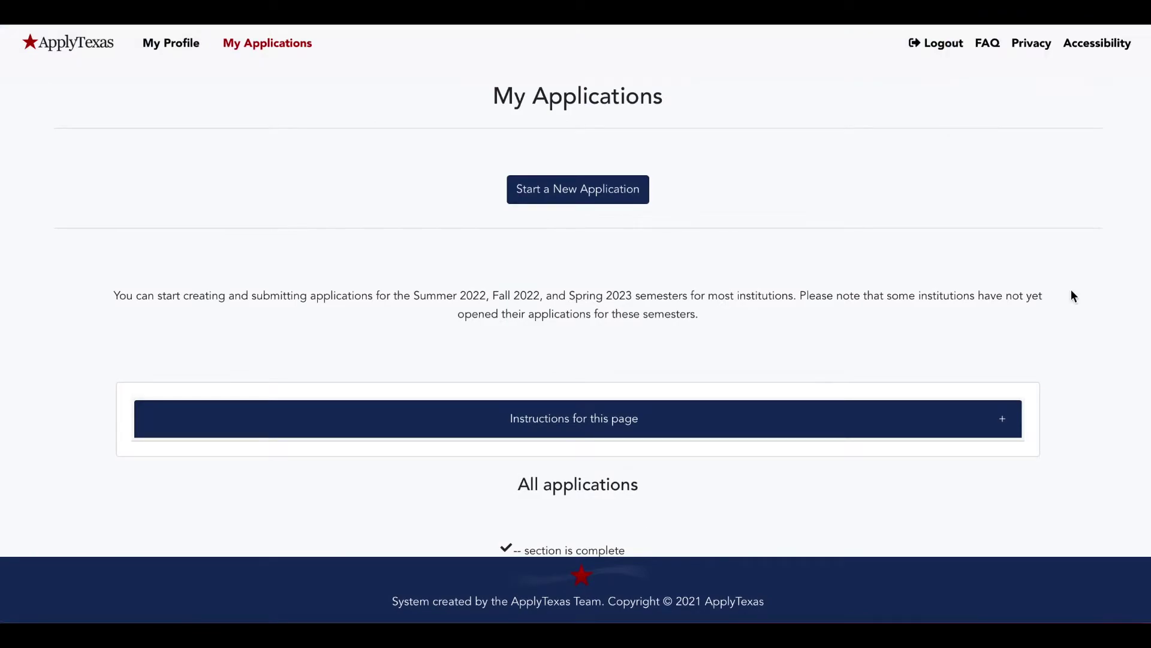
- Expand the SMU application, view the U.S. Freshman questions, and list all admissions pages
{"action": "scroll", "coordinate": [1071, 296], "scroll_direction": "down", "scroll_amount": 8}
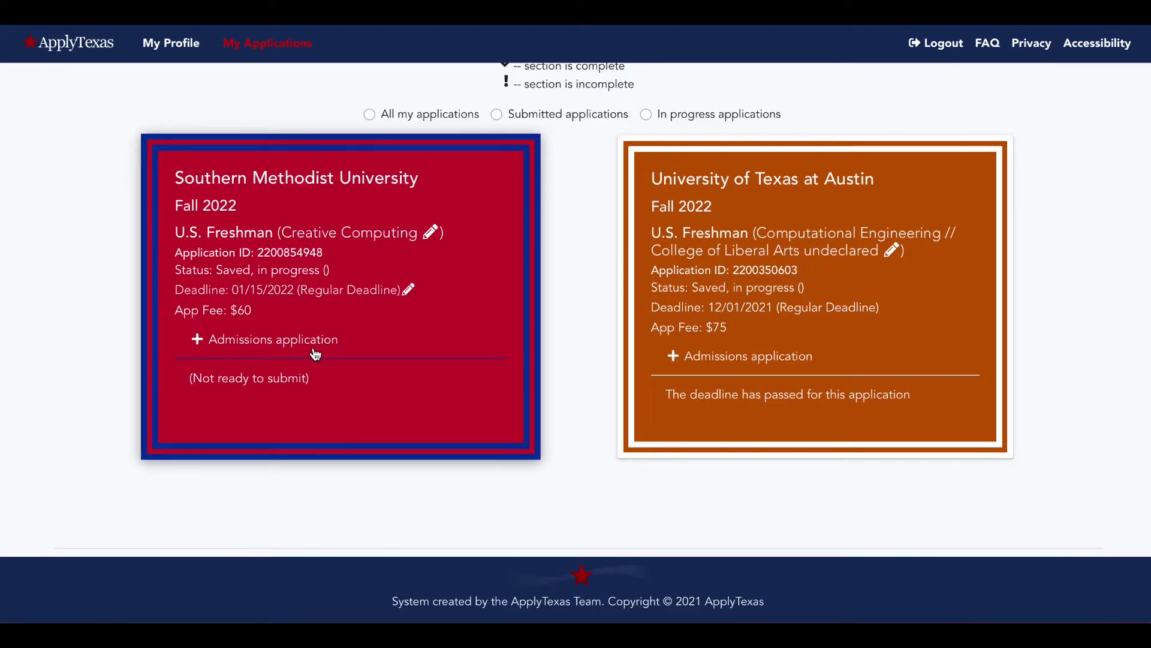
{"action": "left_click", "coordinate": [247, 348]}
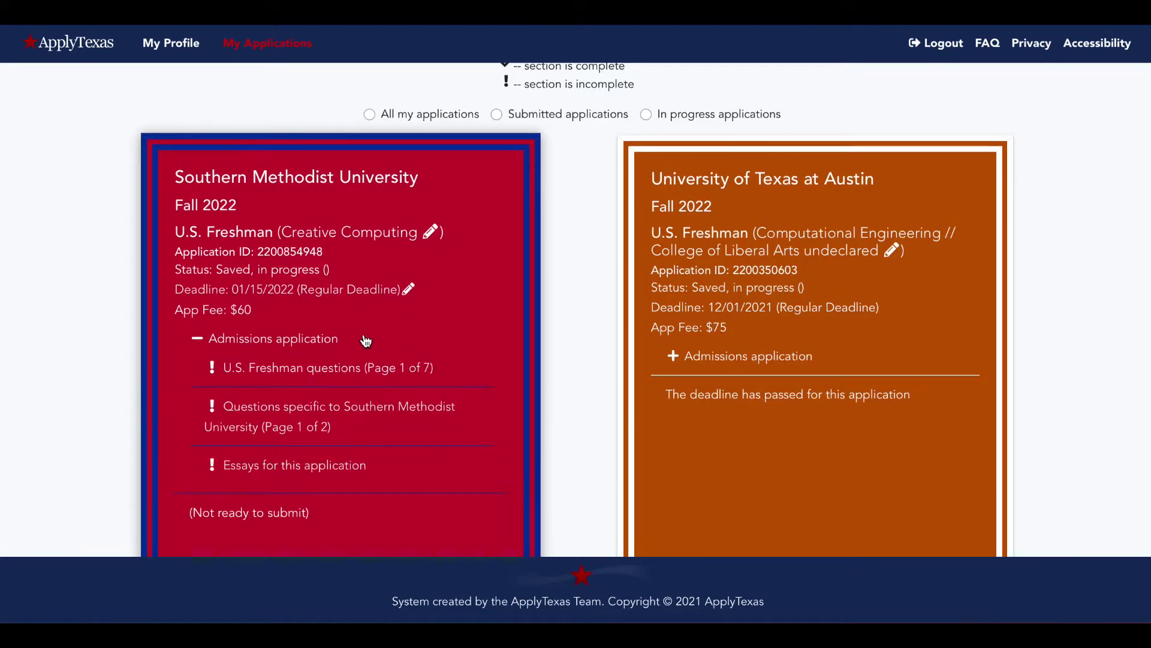
{"action": "scroll", "coordinate": [367, 339], "scroll_direction": "down", "scroll_amount": 2}
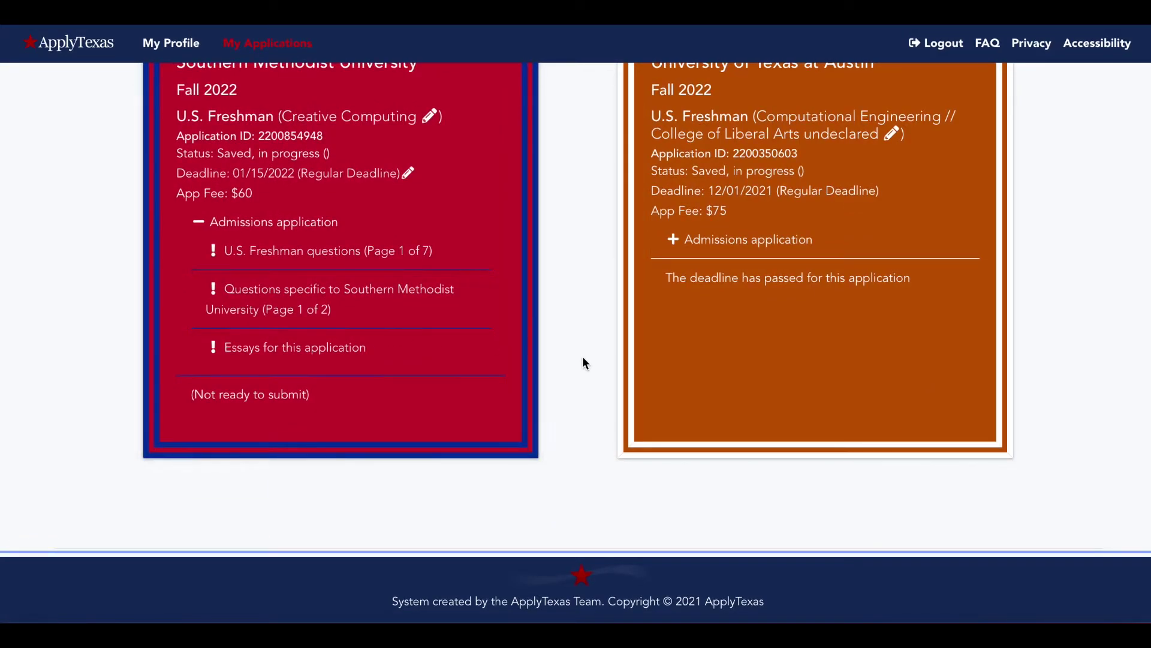
{"action": "left_click", "coordinate": [327, 253]}
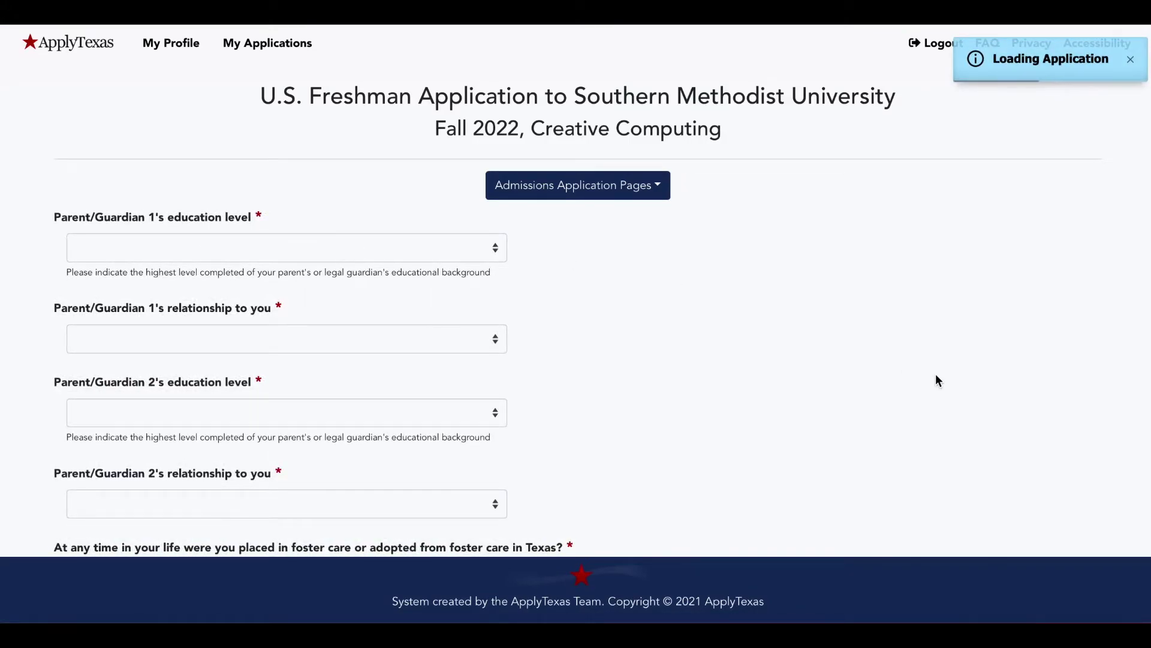
{"action": "left_click", "coordinate": [661, 187]}
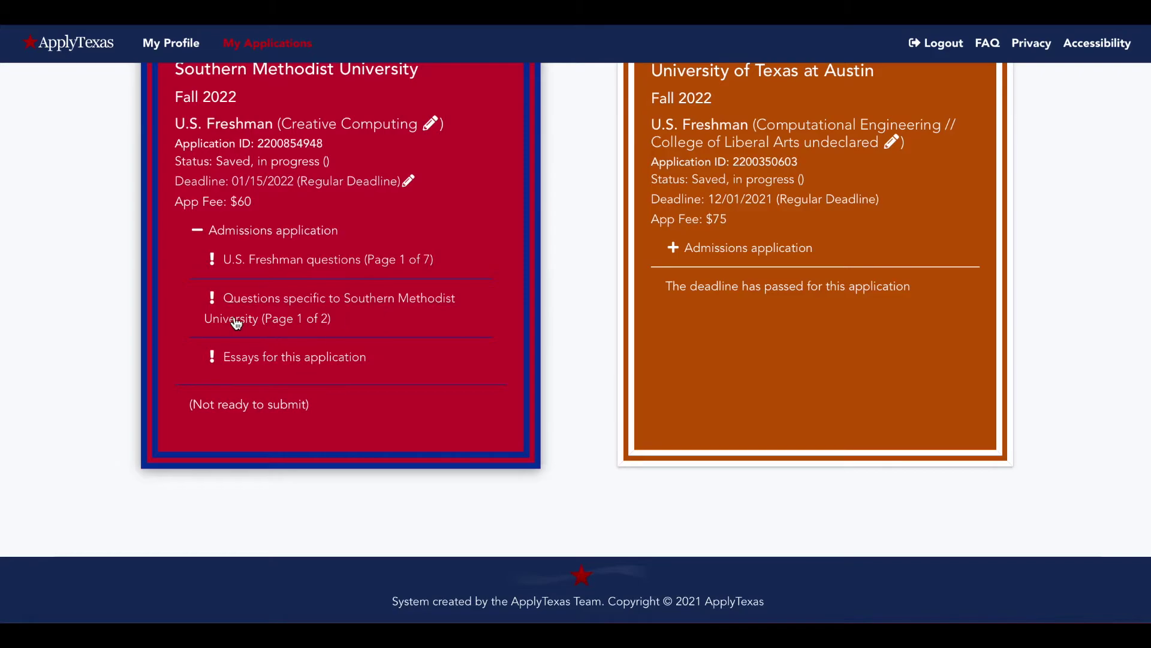
- Look over the SMU-specific questions, then open the SMU application's essays
{"action": "left_click", "coordinate": [298, 318]}
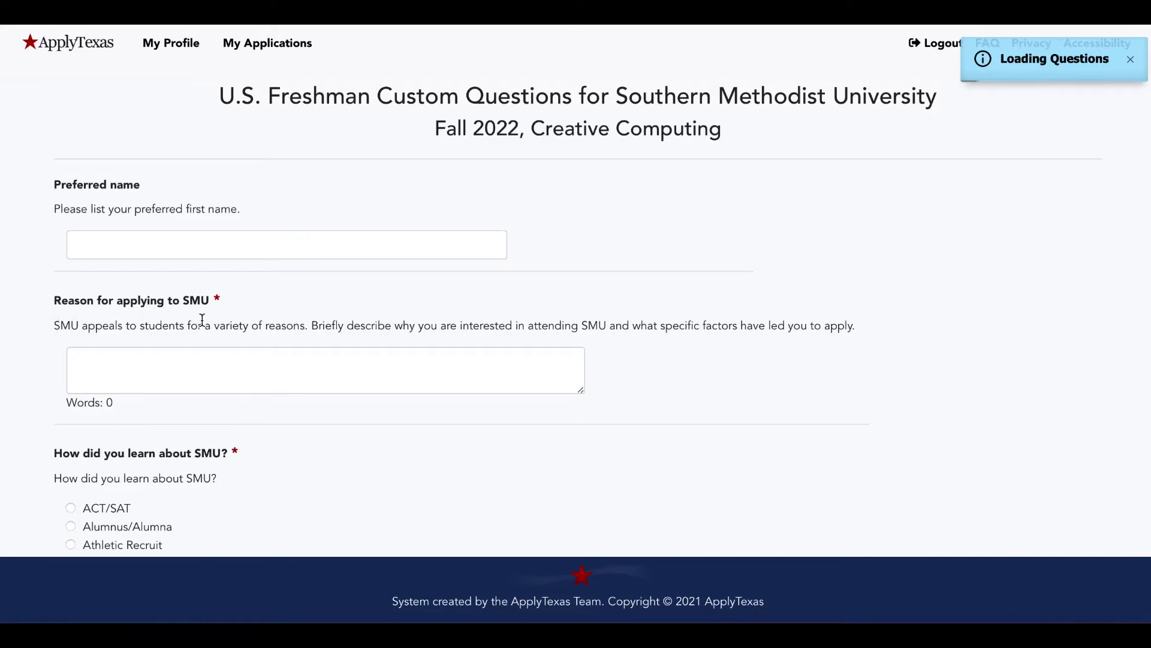
{"action": "scroll", "coordinate": [254, 307], "scroll_direction": "down", "scroll_amount": 12}
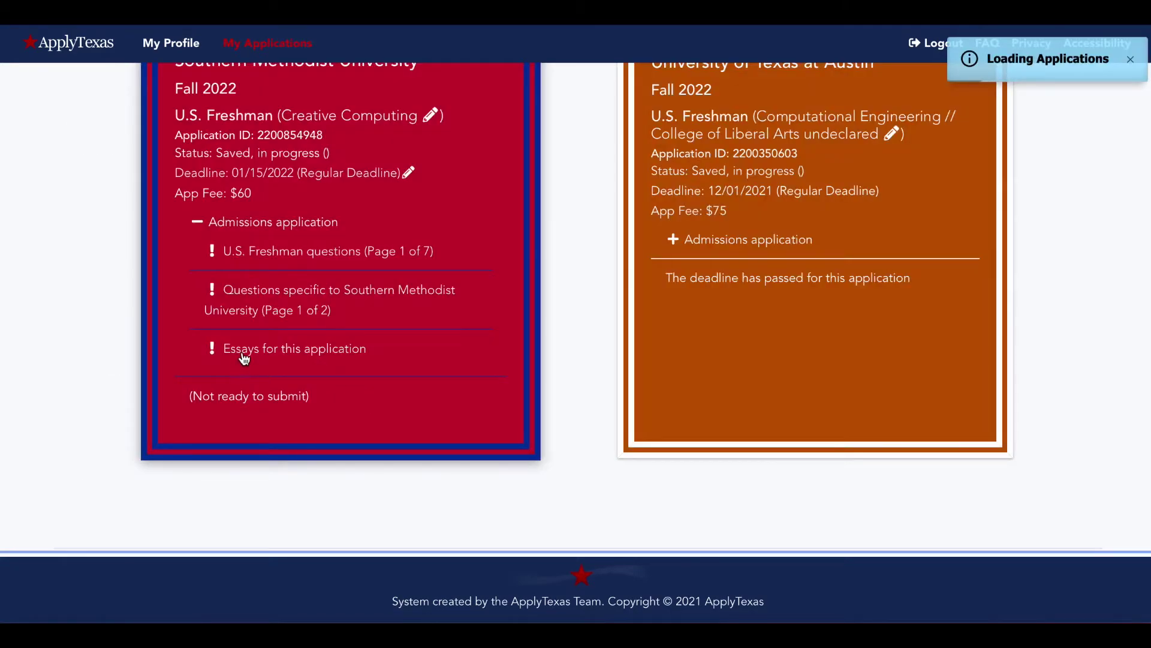
{"action": "left_click", "coordinate": [244, 354]}
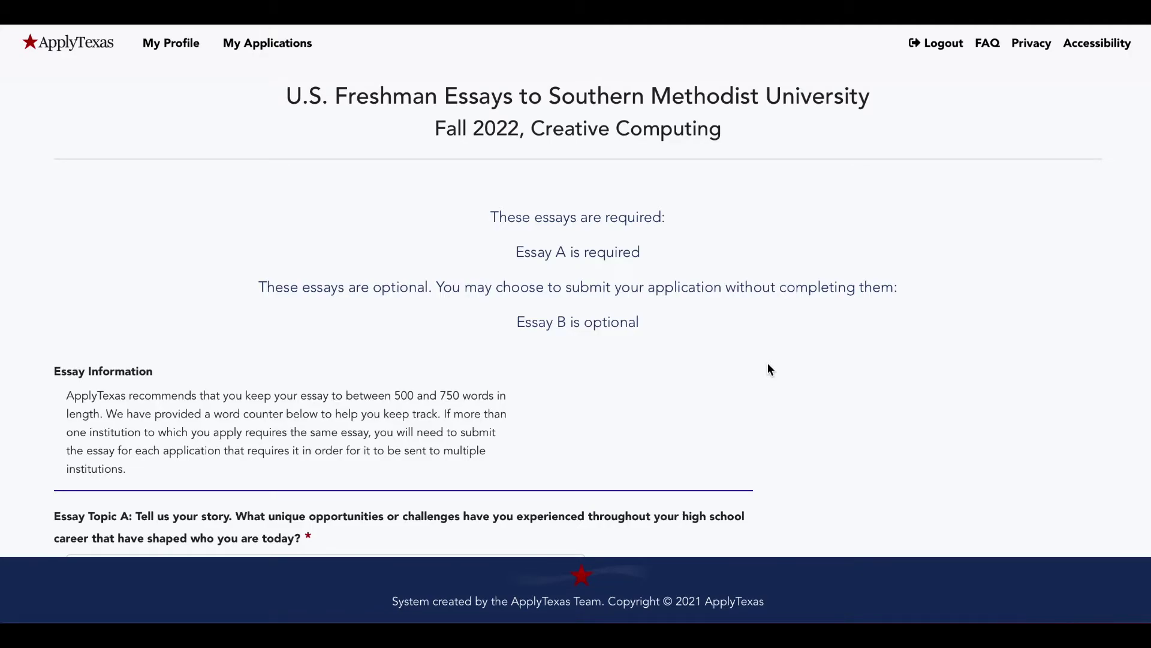
- Review SMU Essay Topics A and B, leaving the Topic B answer blank
{"action": "scroll", "coordinate": [769, 369], "scroll_direction": "down", "scroll_amount": 6}
{"action": "left_click", "coordinate": [525, 353]}
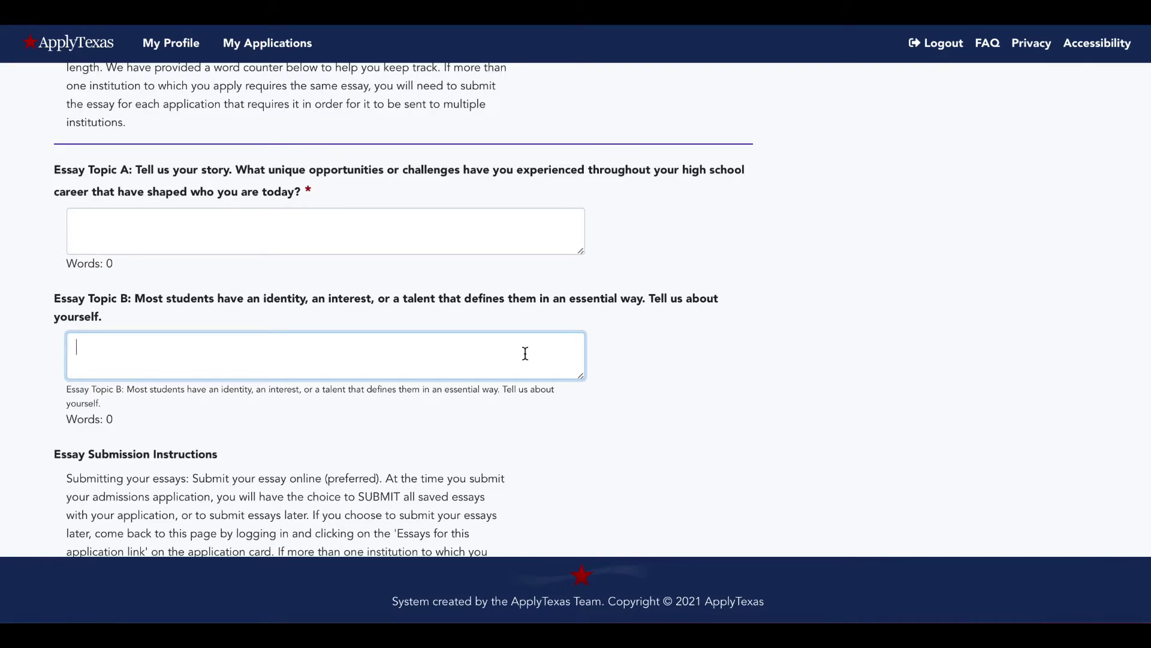
{"action": "scroll", "coordinate": [525, 353], "scroll_direction": "down", "scroll_amount": 1}
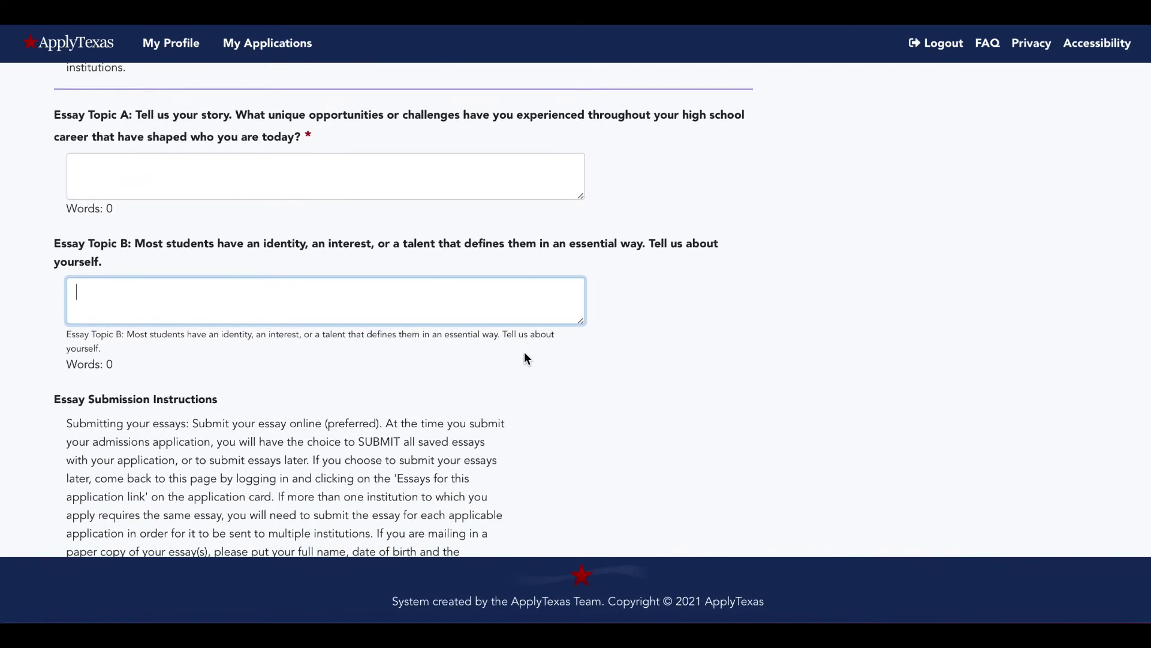
{"action": "left_click", "coordinate": [863, 320]}
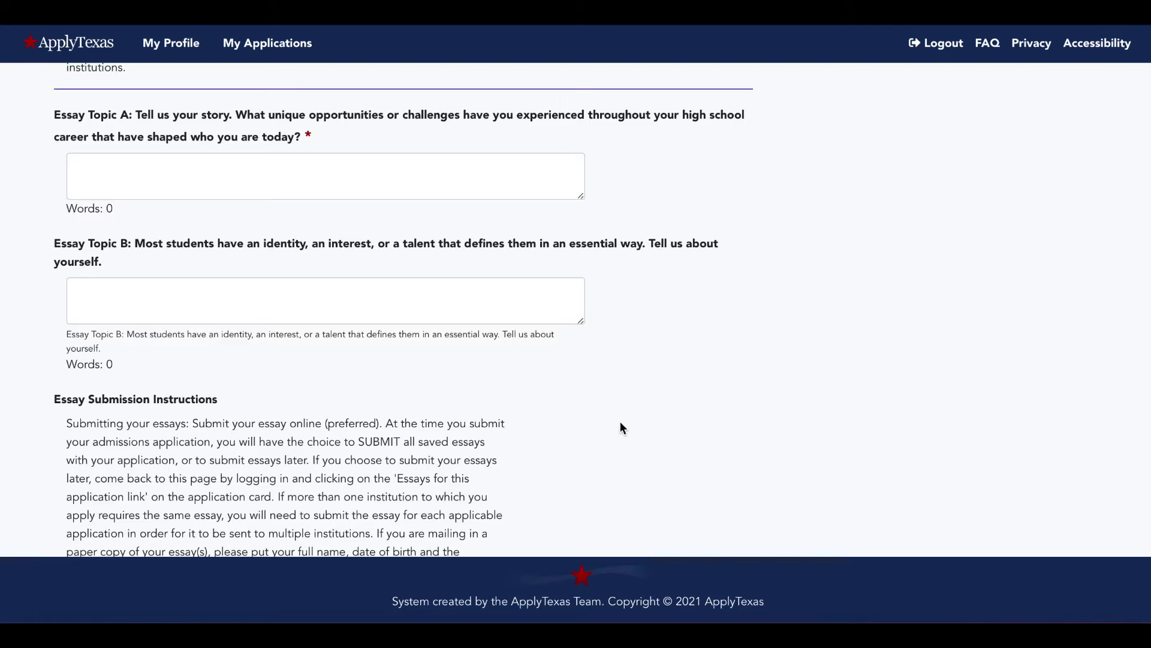
{"action": "scroll", "coordinate": [620, 421], "scroll_direction": "down", "scroll_amount": 2}
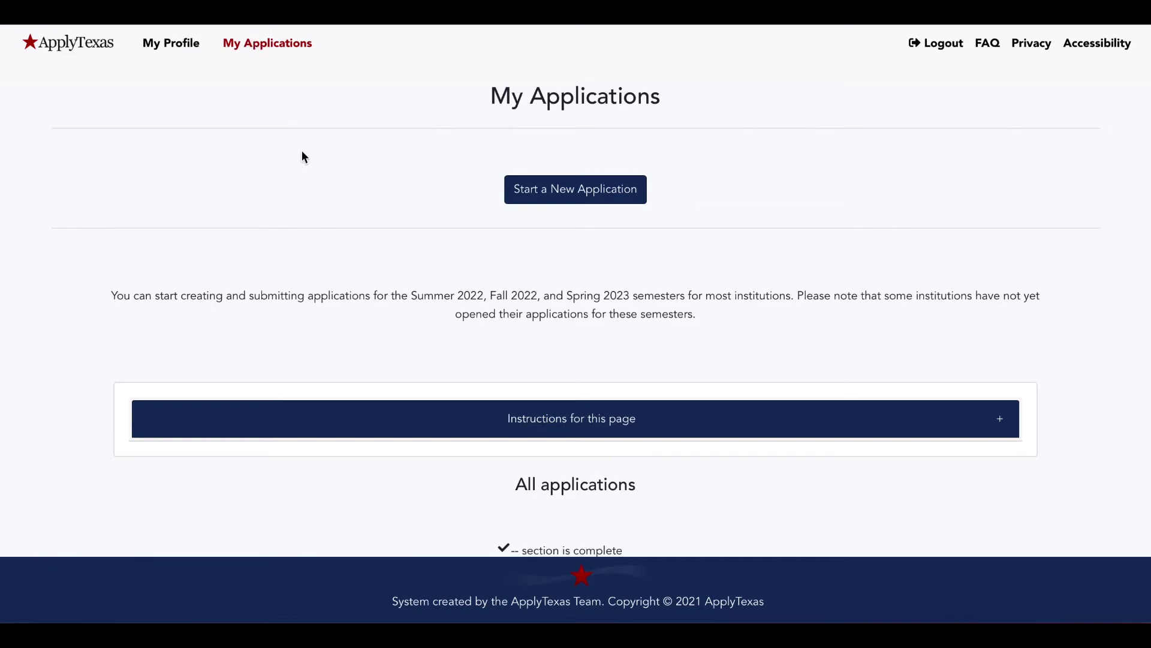
- Open the FAQ page and scroll through its help topics
{"action": "left_click", "coordinate": [989, 44]}
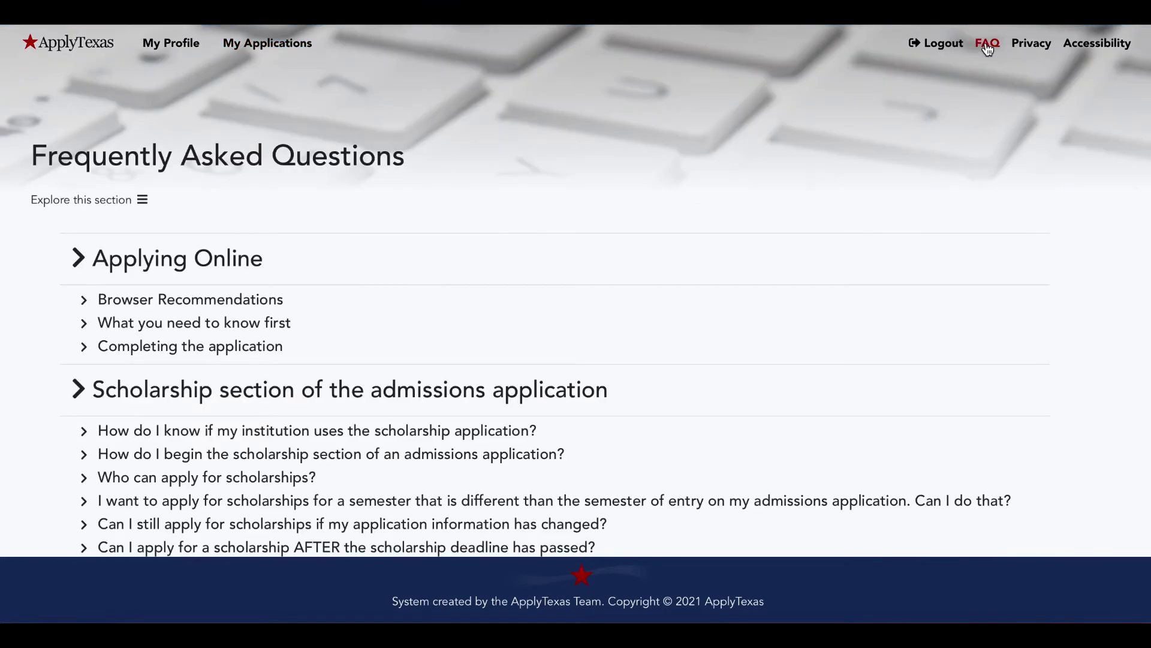
{"action": "scroll", "coordinate": [1014, 290], "scroll_direction": "down", "scroll_amount": 2}
{"action": "scroll", "coordinate": [1014, 289], "scroll_direction": "down", "scroll_amount": 4}
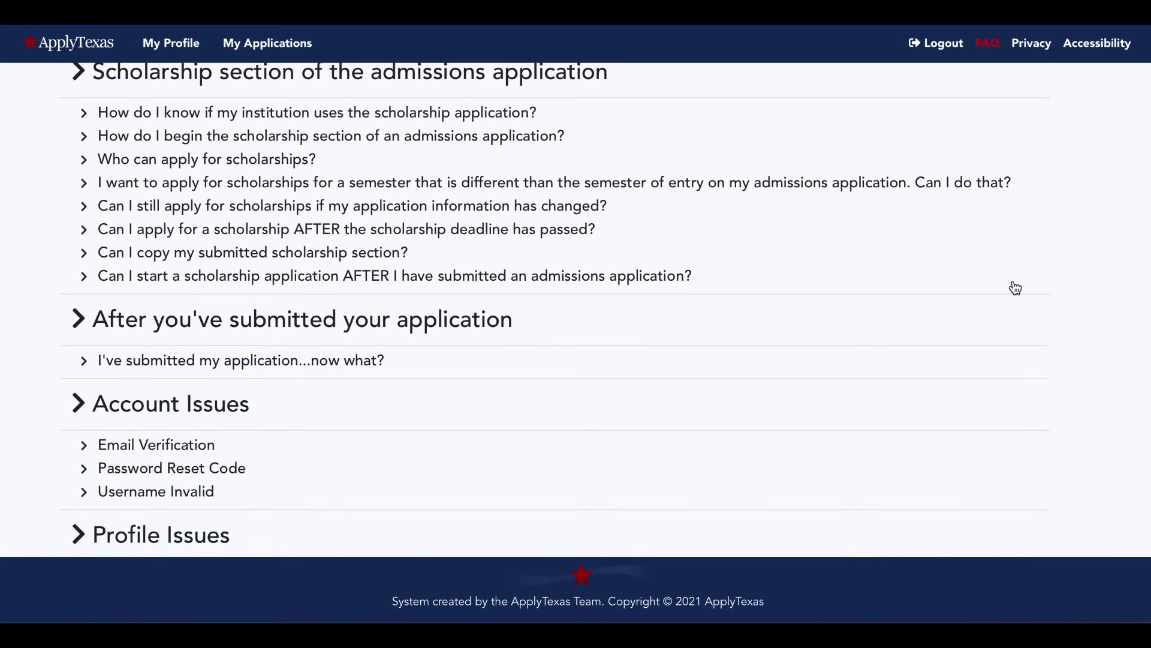
{"action": "scroll", "coordinate": [1015, 287], "scroll_direction": "down", "scroll_amount": 5}
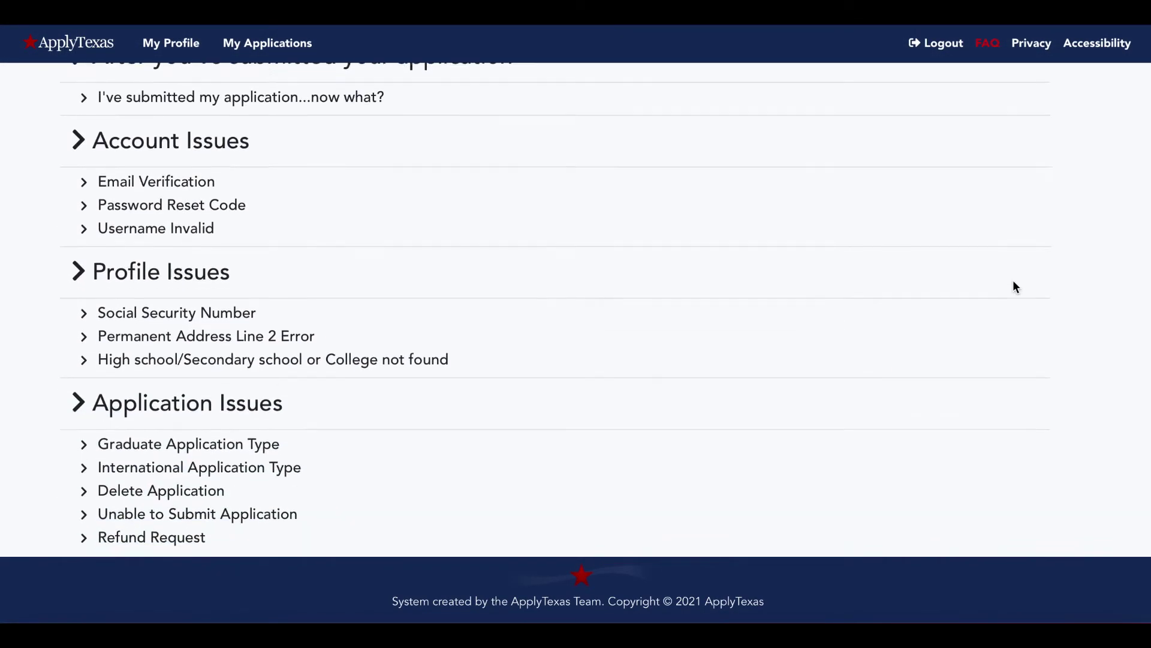
{"action": "scroll", "coordinate": [1015, 287], "scroll_direction": "up", "scroll_amount": 4}
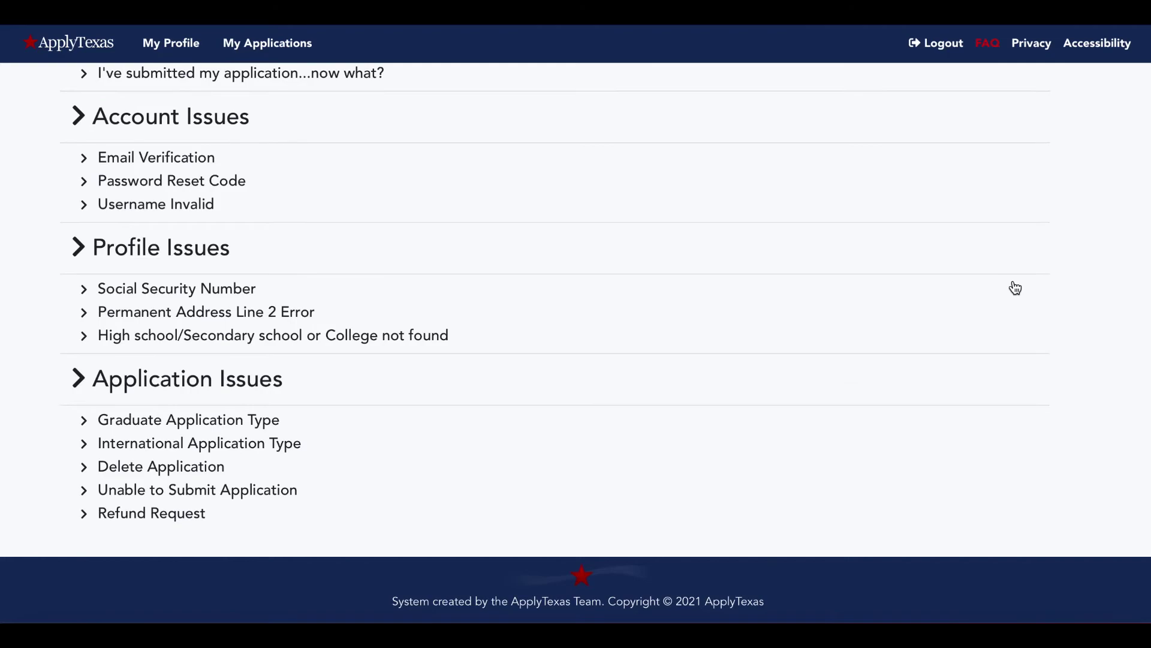
{"action": "scroll", "coordinate": [1014, 287], "scroll_direction": "up", "scroll_amount": 3}
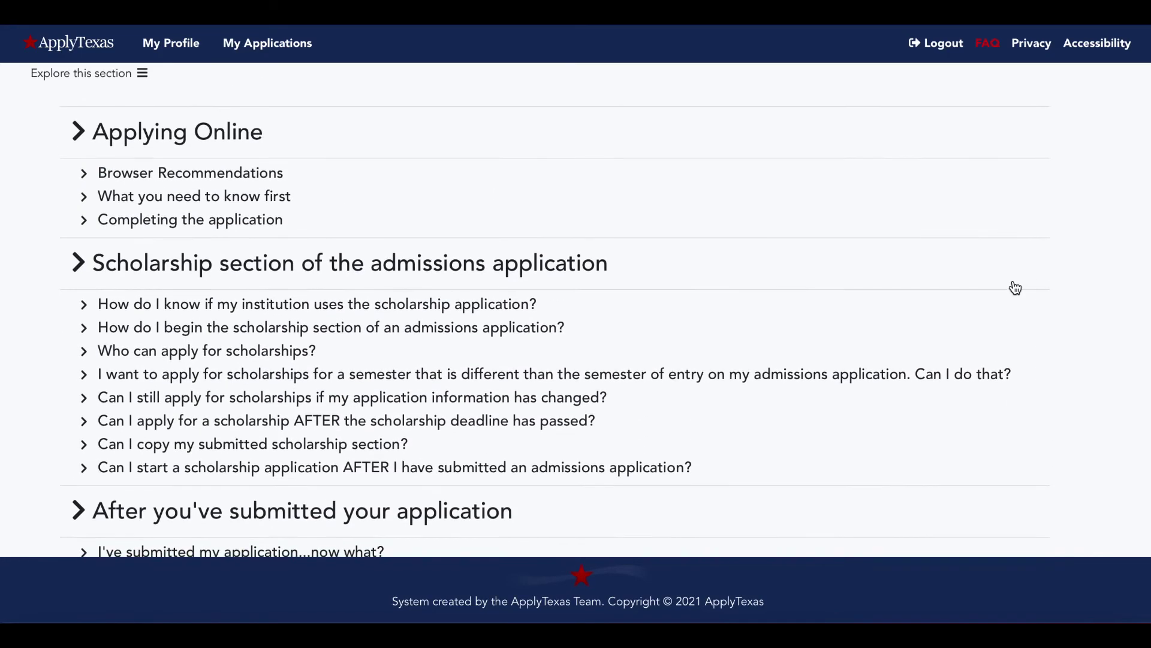
{"action": "scroll", "coordinate": [1014, 286], "scroll_direction": "up", "scroll_amount": 2}
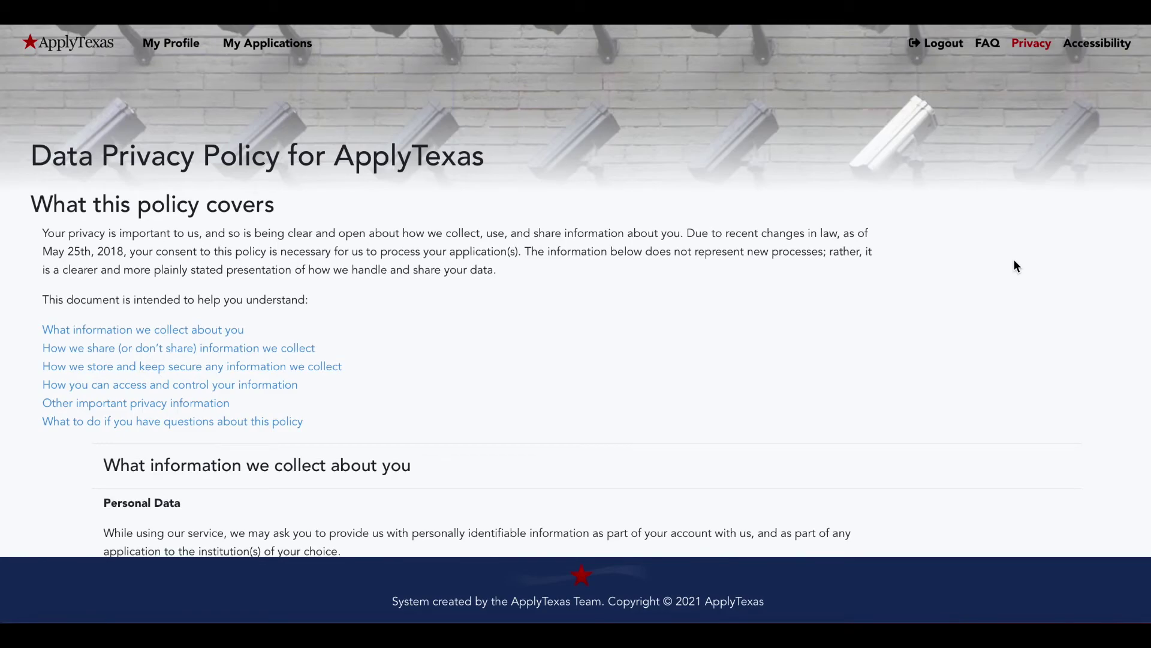
- Read the Data Privacy Policy, then the Web Accessibility Statement updated December 30, 2019
{"action": "scroll", "coordinate": [1015, 261], "scroll_direction": "down", "scroll_amount": 9}
{"action": "scroll", "coordinate": [1015, 262], "scroll_direction": "down", "scroll_amount": 11}
{"action": "left_click", "coordinate": [1114, 46]}
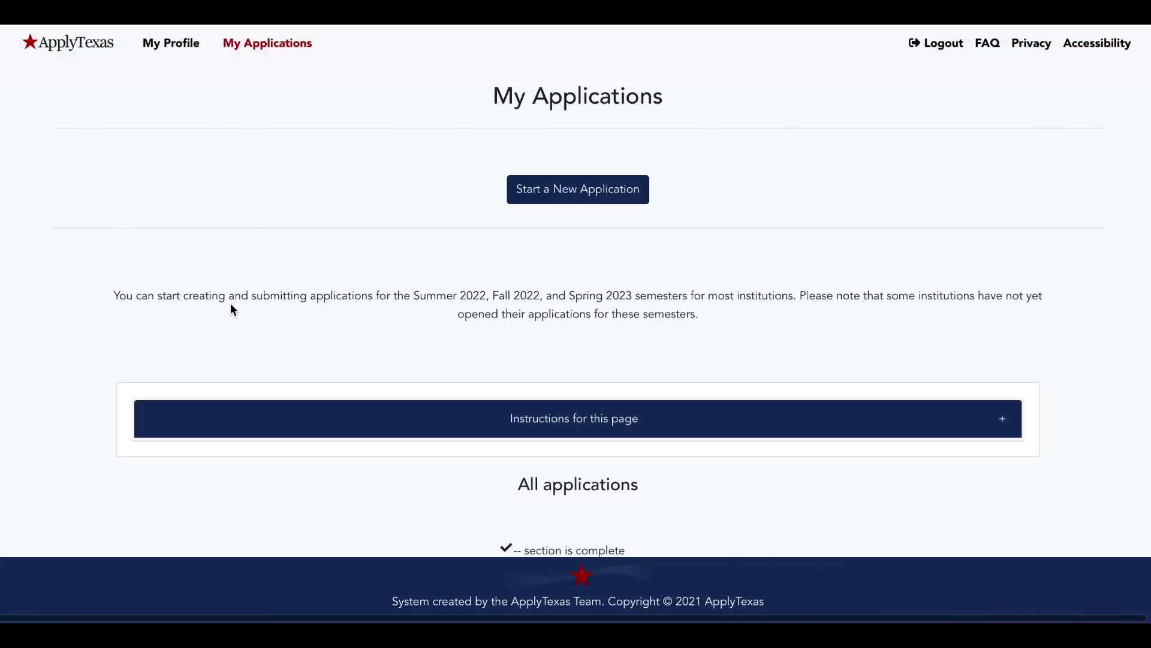
{"action": "scroll", "coordinate": [230, 304], "scroll_direction": "down", "scroll_amount": 2}
{"action": "scroll", "coordinate": [232, 309], "scroll_direction": "up", "scroll_amount": 2}
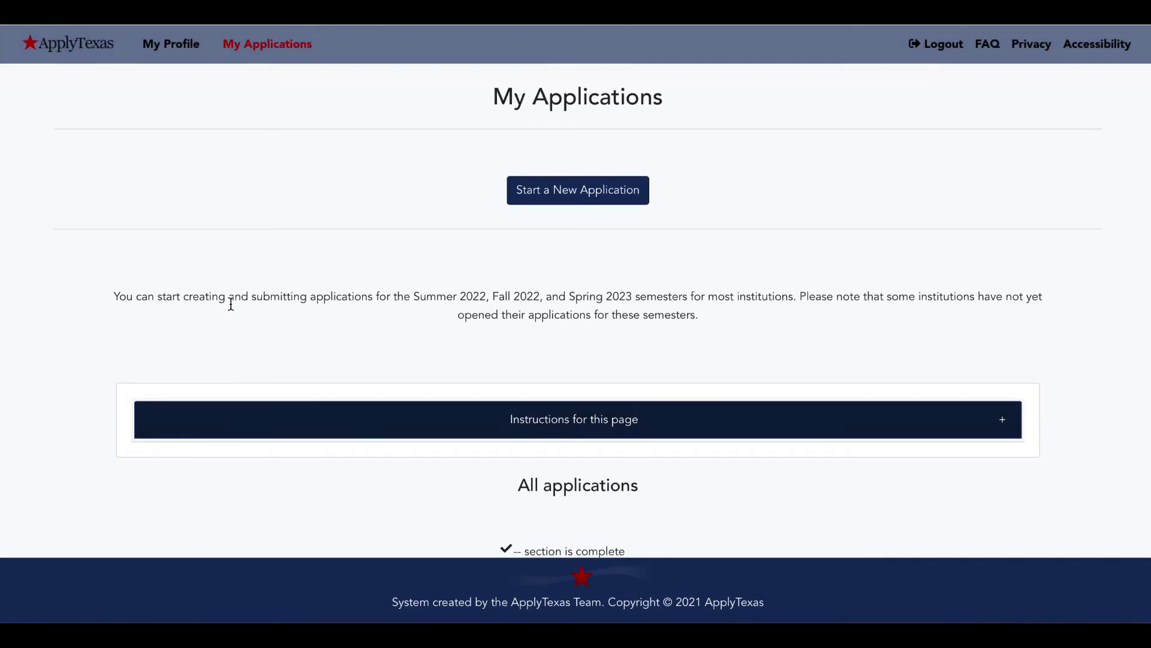